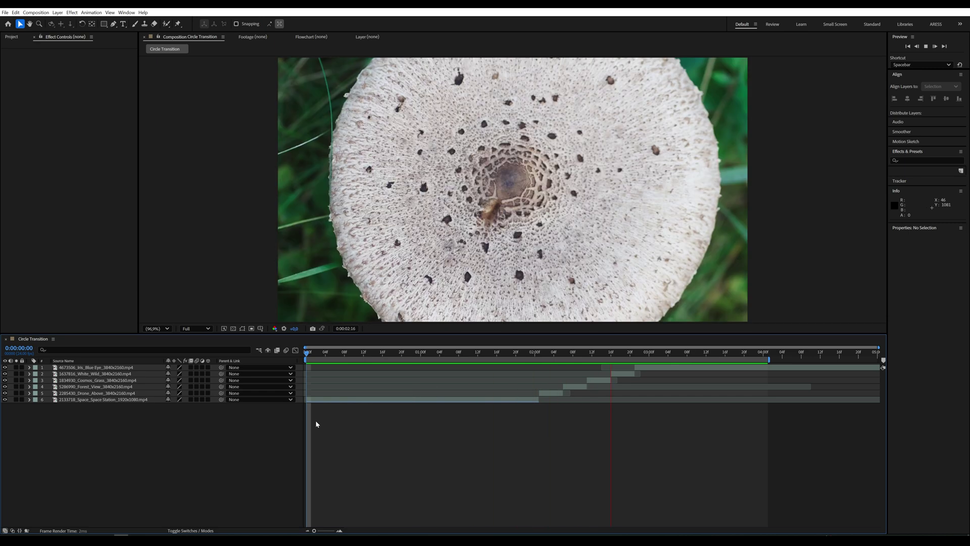
Add a new Null 14 layer and turn on the title/action safe guides
{"action": "key", "text": "space"}
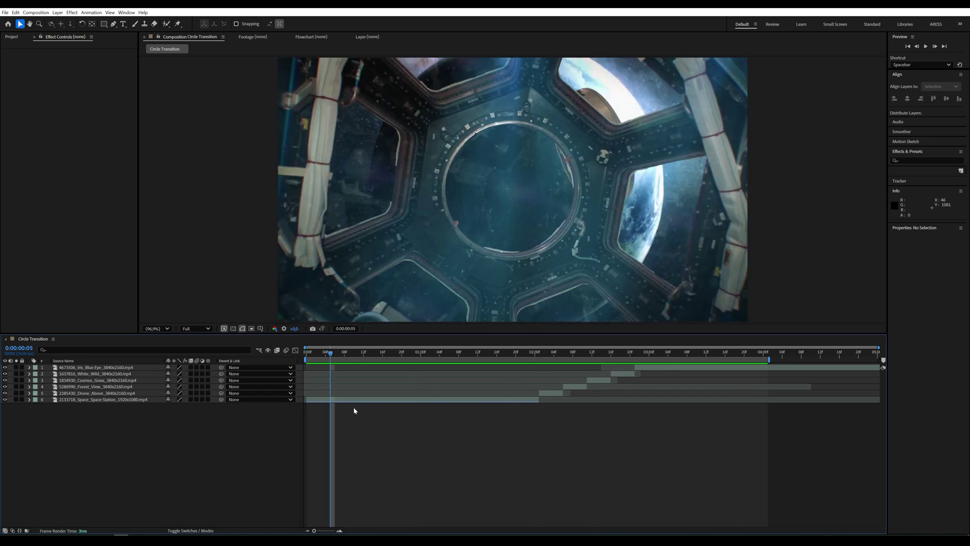
{"action": "right_click", "coordinate": [261, 426]}
{"action": "mouse_move", "coordinate": [303, 429]}
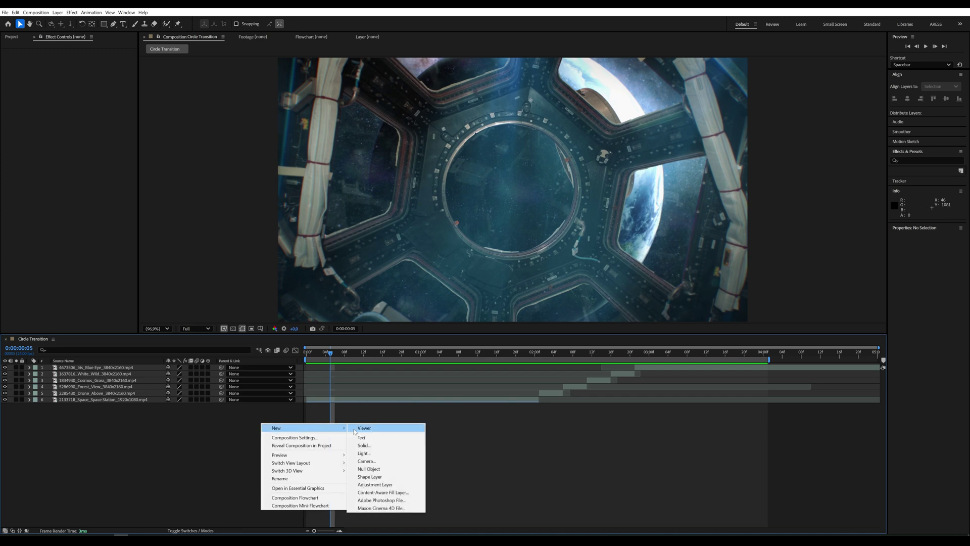
{"action": "left_click", "coordinate": [368, 469]}
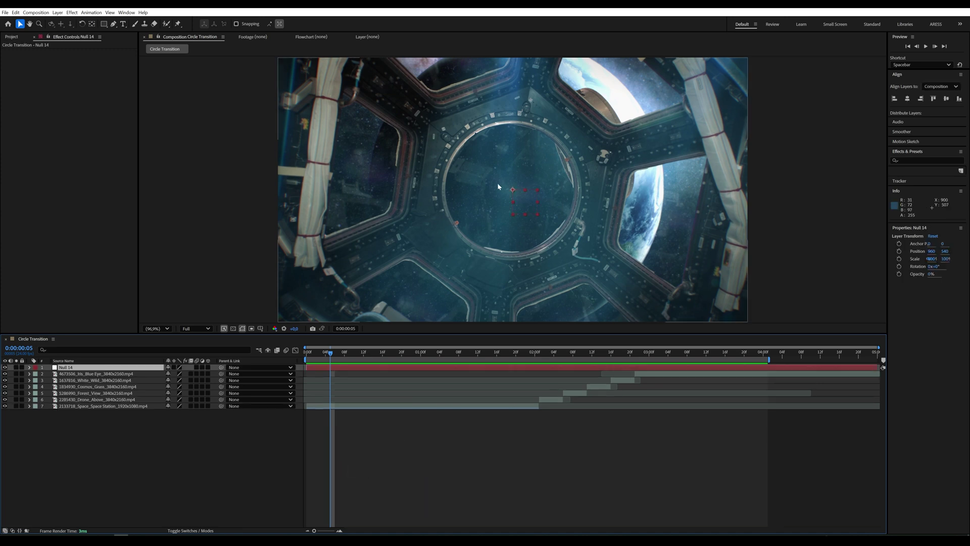
{"action": "left_click", "coordinate": [261, 328]}
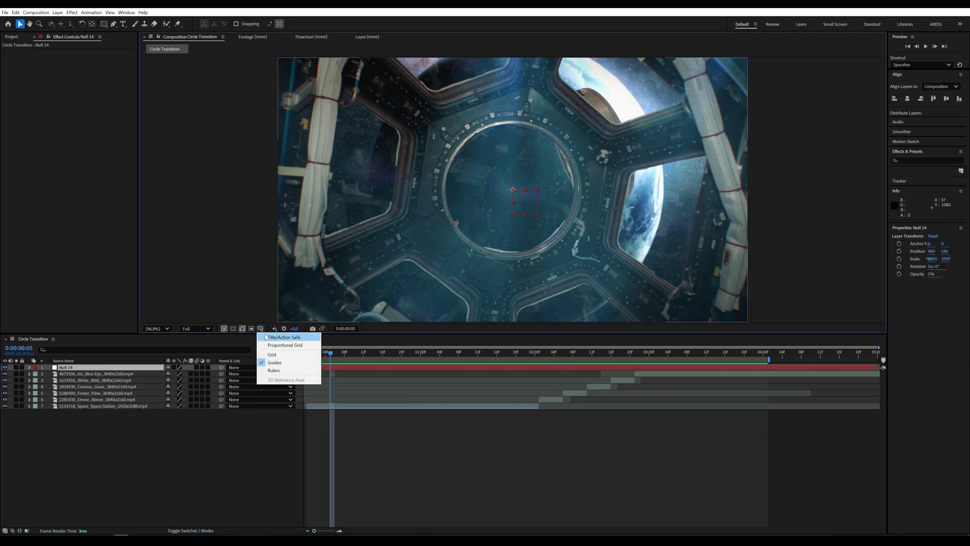
{"action": "left_click", "coordinate": [283, 337]}
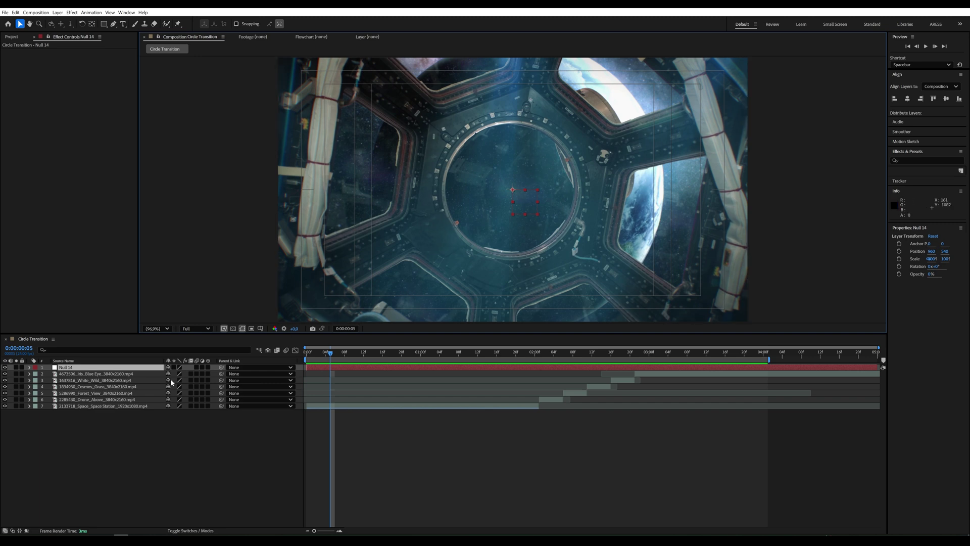
Parent all six clip layers to Null 14
{"action": "left_click", "coordinate": [111, 406]}
{"action": "left_click", "coordinate": [115, 374], "text": "shift"}
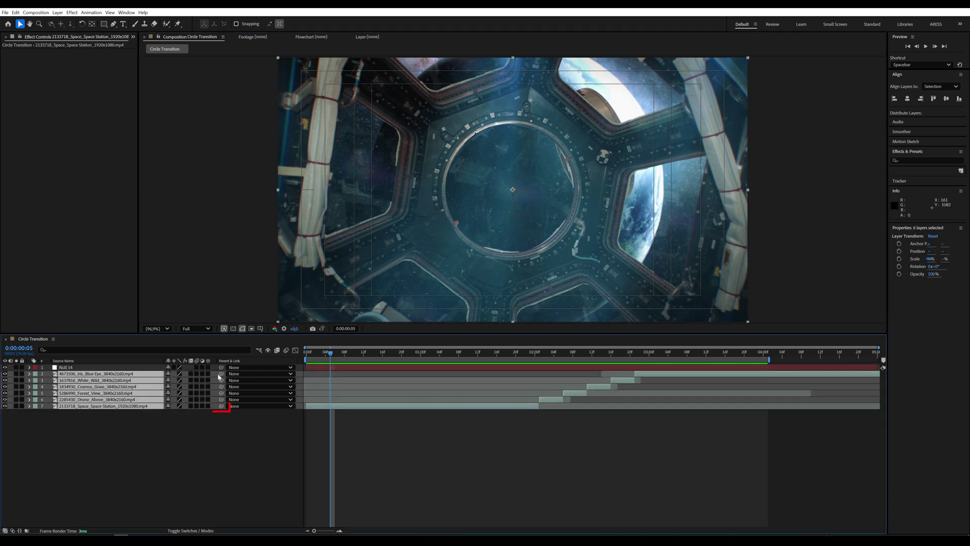
{"action": "left_click_drag", "start_coordinate": [220, 374], "coordinate": [113, 368]}
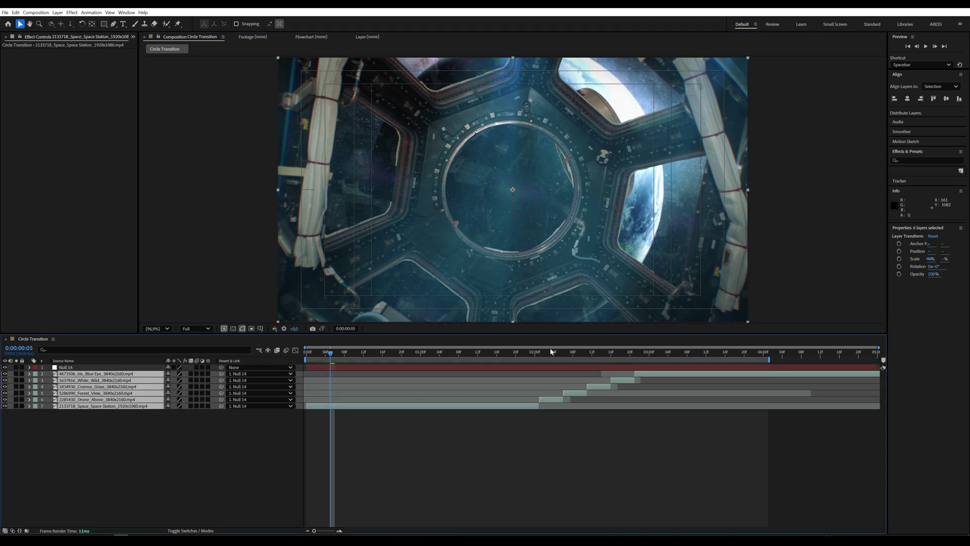
{"action": "left_click", "coordinate": [535, 352]}
Set a starting Rotation keyframe on Null 14 at 0:00:01:21
{"action": "key", "text": "Page_Down"}
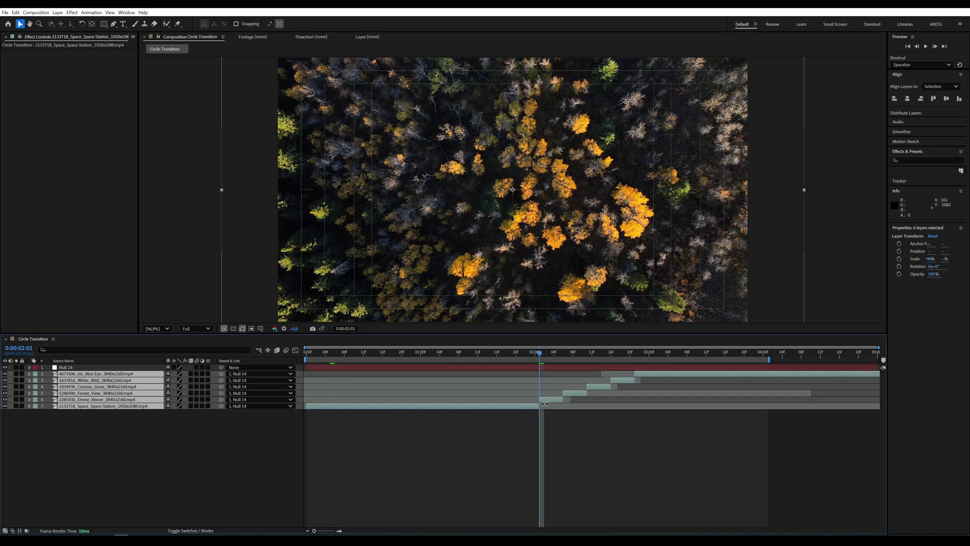
{"action": "left_click", "coordinate": [101, 369]}
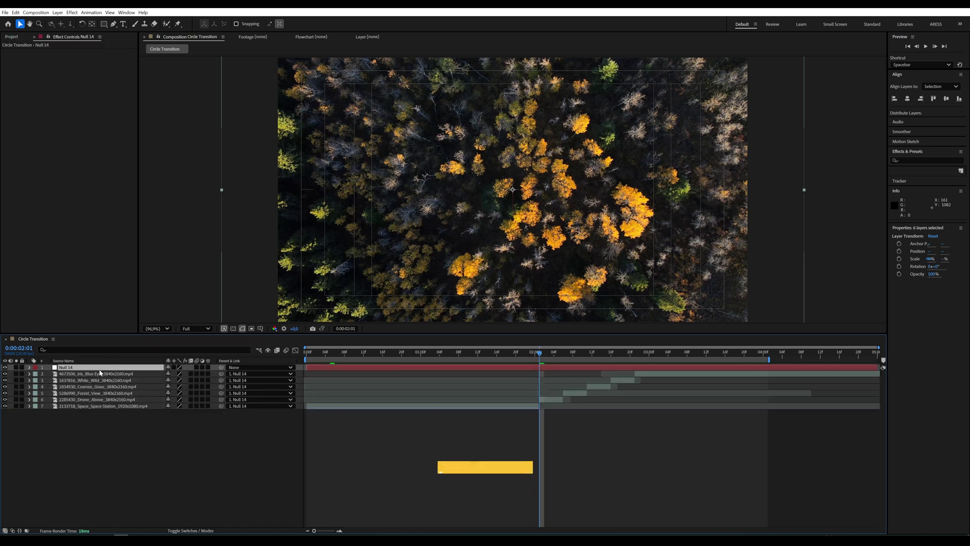
{"action": "key", "text": "Page_Up"}
{"action": "key", "text": "Page_Up"}
{"action": "key", "text": "Page_Up"}
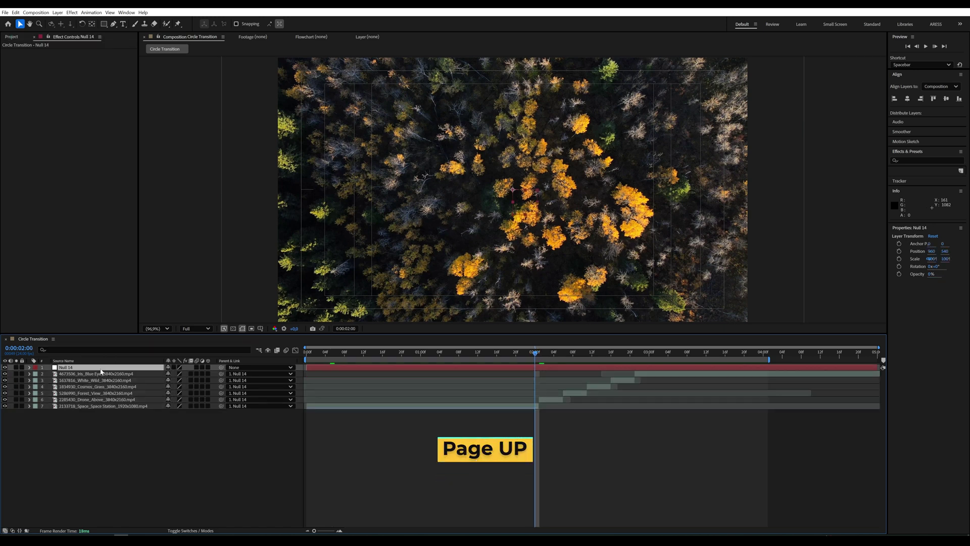
{"action": "key", "text": "Page_Up"}
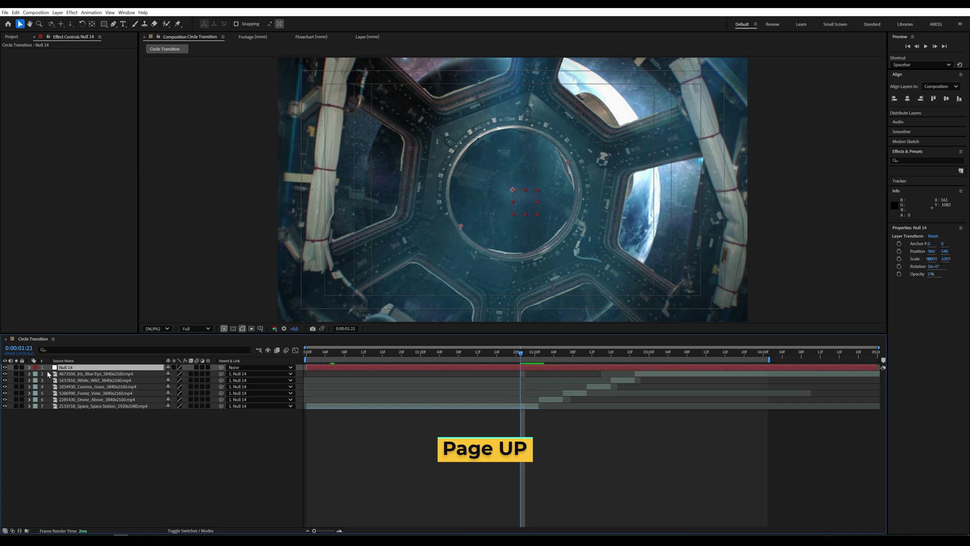
{"action": "key", "text": "r"}
{"action": "left_click", "coordinate": [49, 374]}
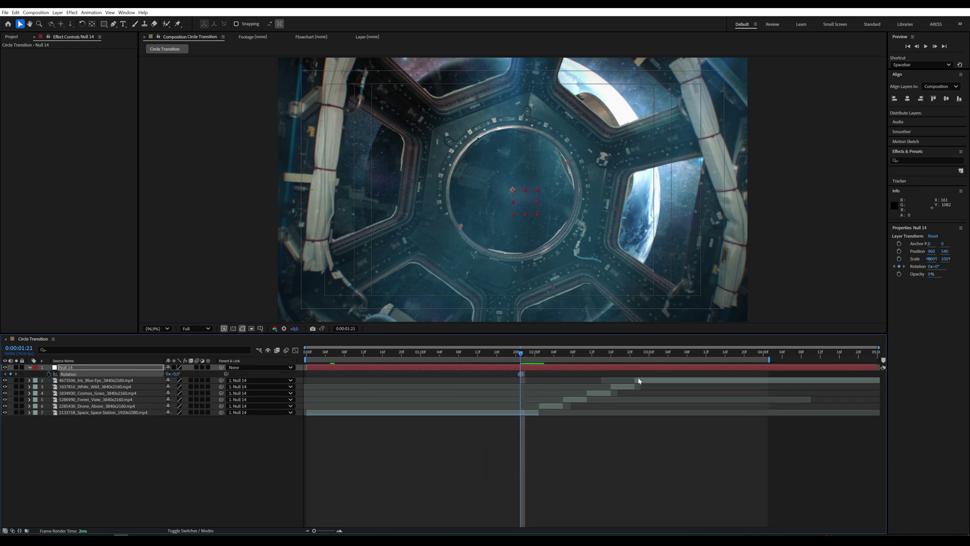
At 0:00:03:01, set Null 14's Rotation to 1 full revolution
{"action": "left_click", "coordinate": [634, 356]}
{"action": "key", "text": "Page_Down"}
{"action": "key", "text": "Page_Down"}
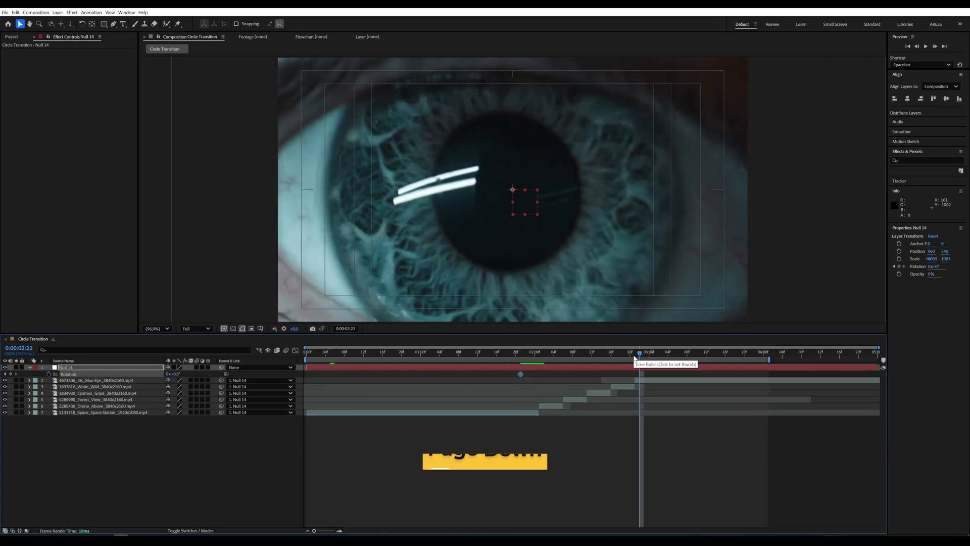
{"action": "key", "text": "Page_Down"}
{"action": "key", "text": "Page_Down"}
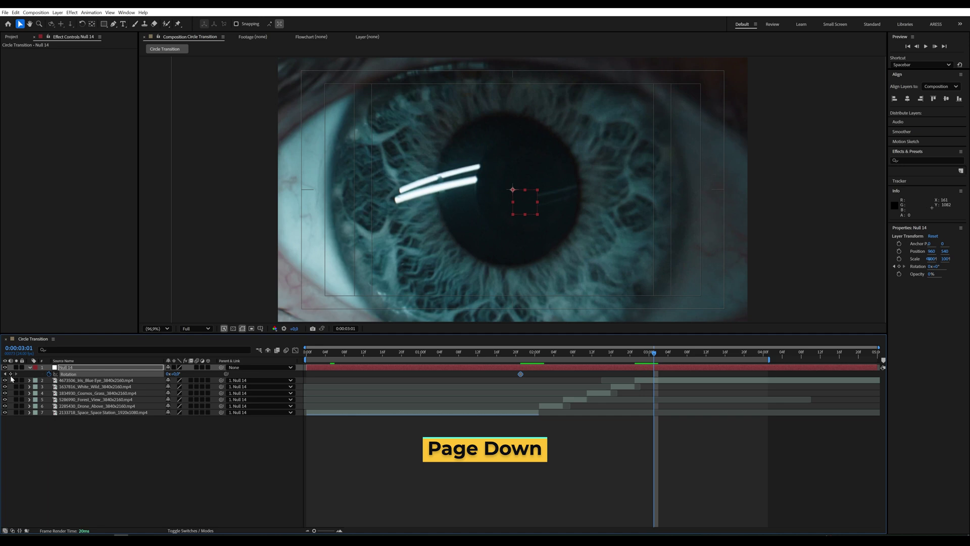
{"action": "left_click", "coordinate": [169, 374]}
{"action": "type", "text": "1"}
{"action": "left_click", "coordinate": [506, 354]}
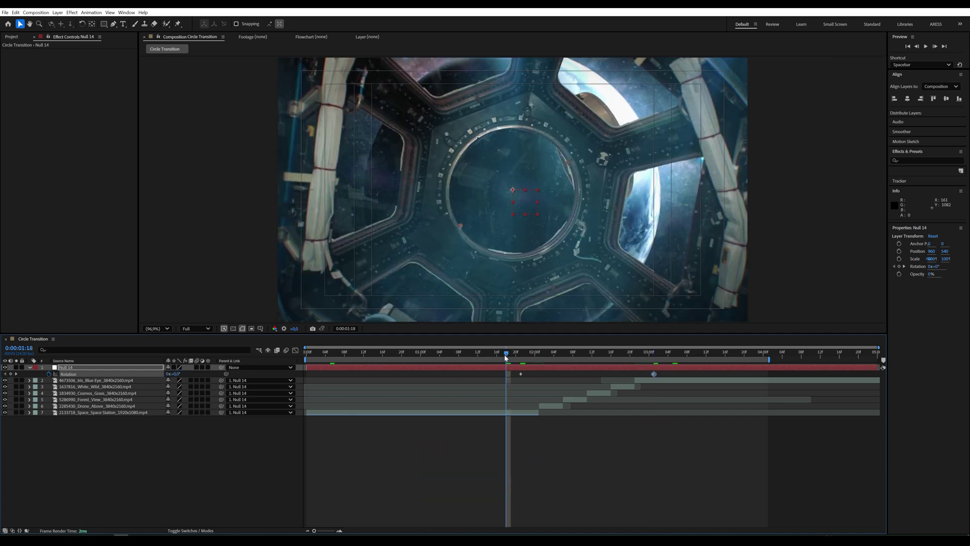
Preview the spin from just after the first cut
{"action": "key", "text": "space"}
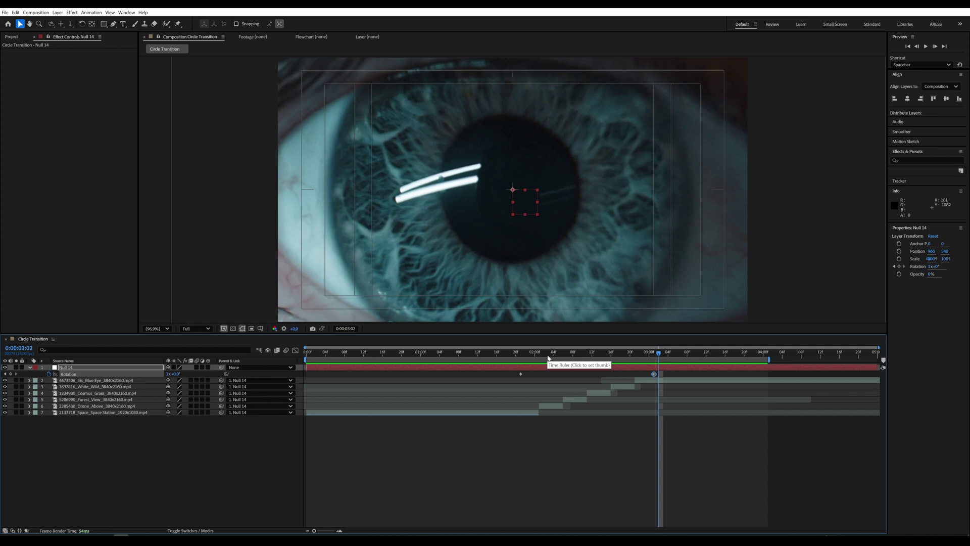
{"action": "left_click", "coordinate": [548, 354]}
{"action": "key", "text": "Page_Down"}
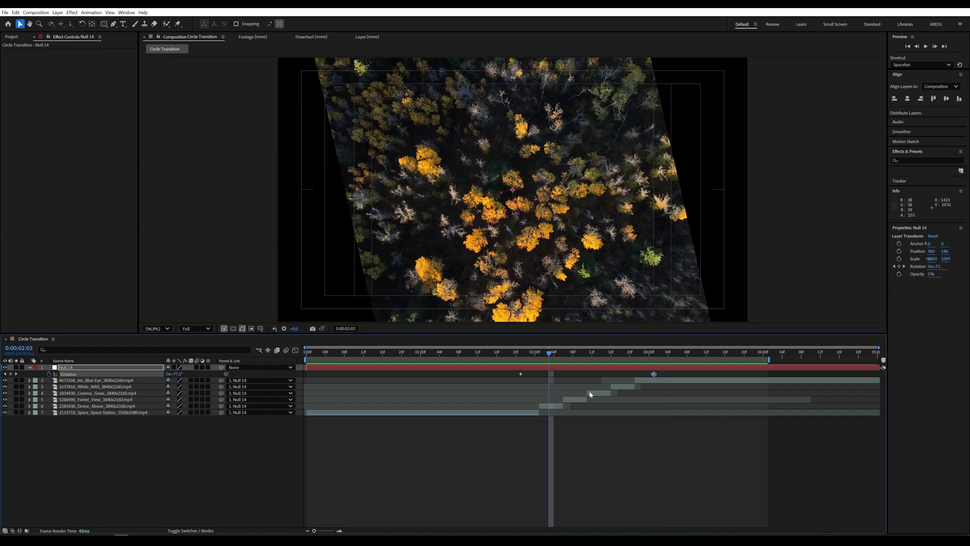
{"action": "left_click", "coordinate": [915, 161]}
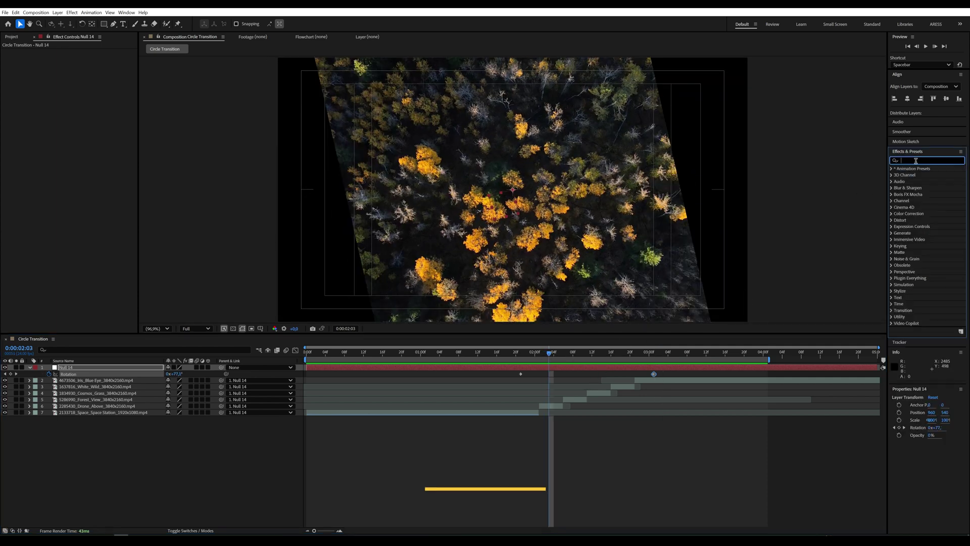
Apply Motion Tile to the Drone_Above clip with 200 output width and height and mirrored edges
{"action": "type", "text": "motio"}
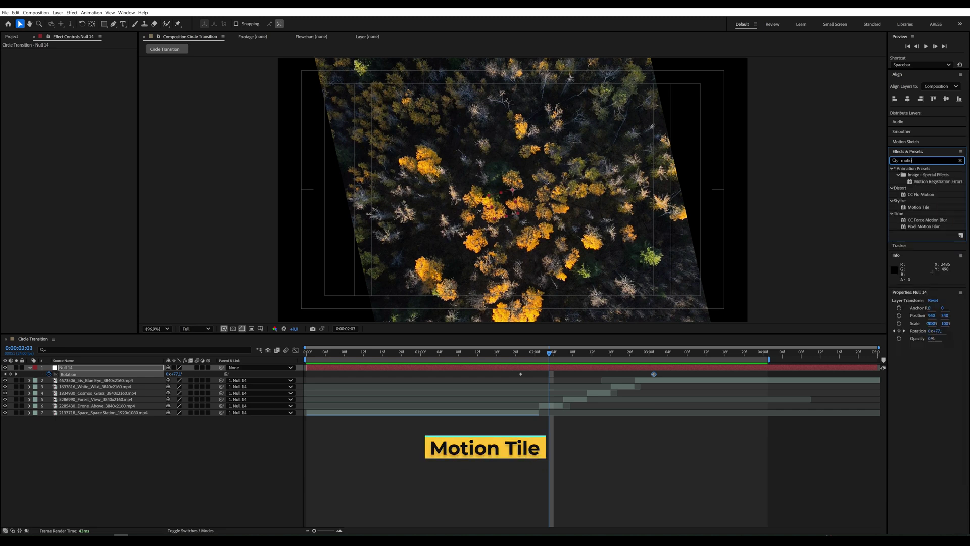
{"action": "type", "text": "n til"}
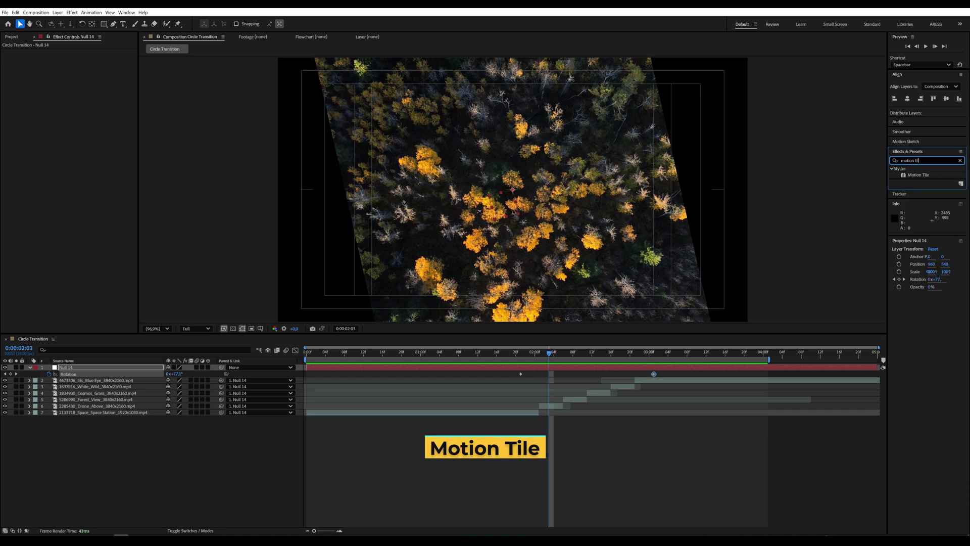
{"action": "left_click_drag", "start_coordinate": [918, 175], "coordinate": [599, 113]}
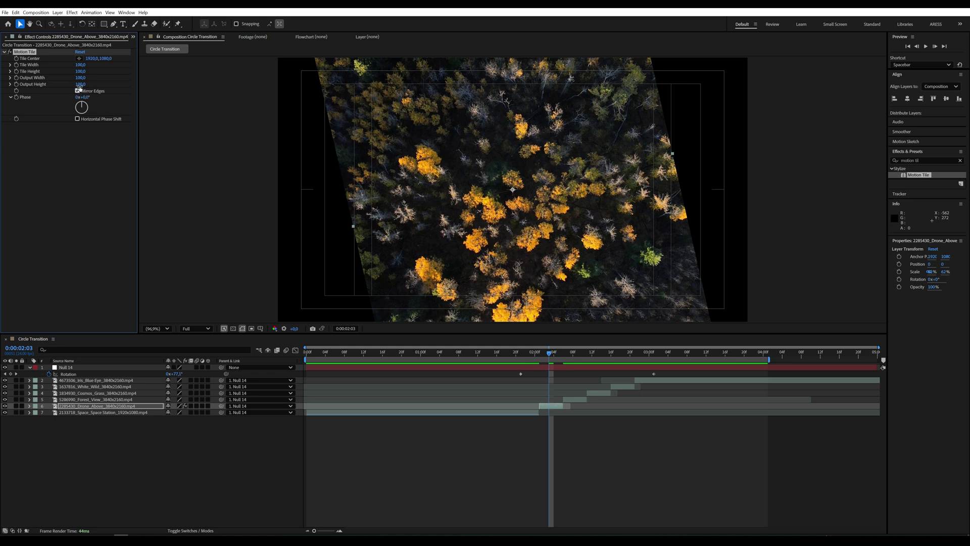
{"action": "type", "text": "200"}
{"action": "key", "text": "Return"}
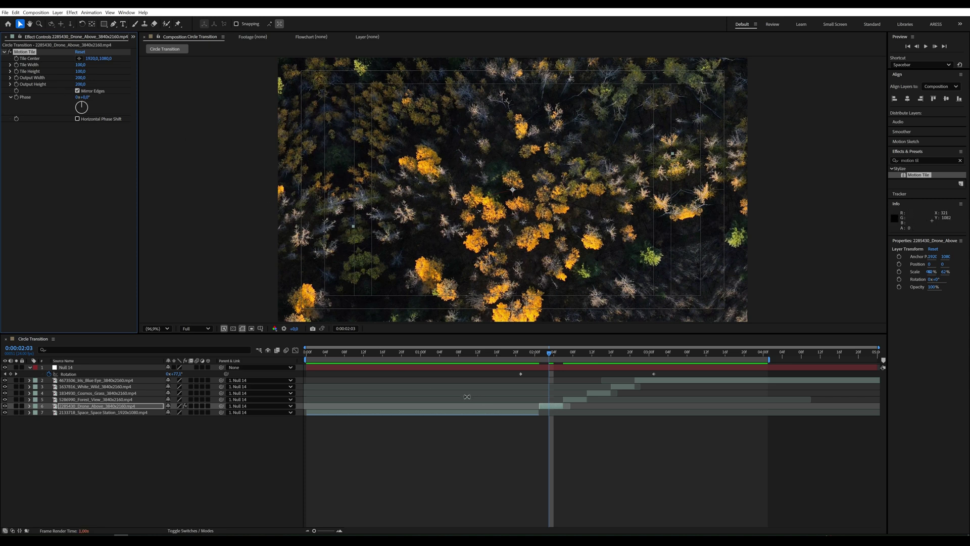
Paste the Motion Tile settings onto the space station clip and layers 2–5
{"action": "left_click", "coordinate": [464, 414]}
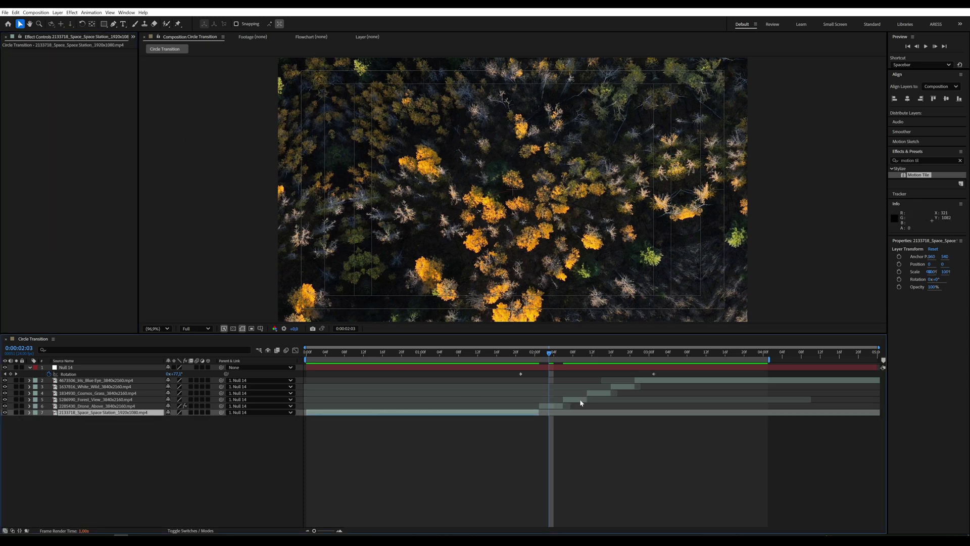
{"action": "left_click", "coordinate": [580, 399], "text": "ctrl"}
{"action": "left_click", "coordinate": [601, 393], "text": "ctrl"}
{"action": "left_click", "coordinate": [624, 387], "text": "ctrl"}
{"action": "left_click", "coordinate": [648, 381], "text": "ctrl"}
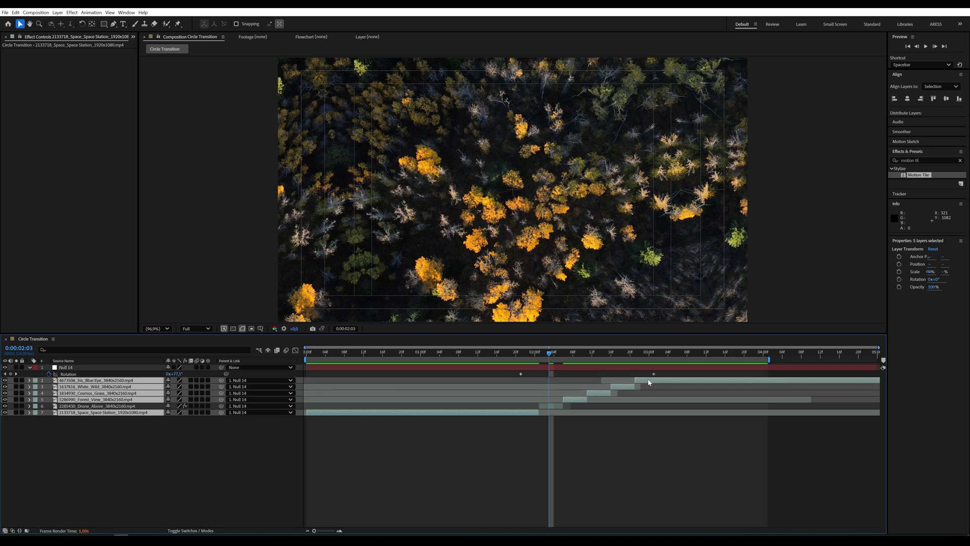
{"action": "key", "text": "ctrl+alt+shift+e"}
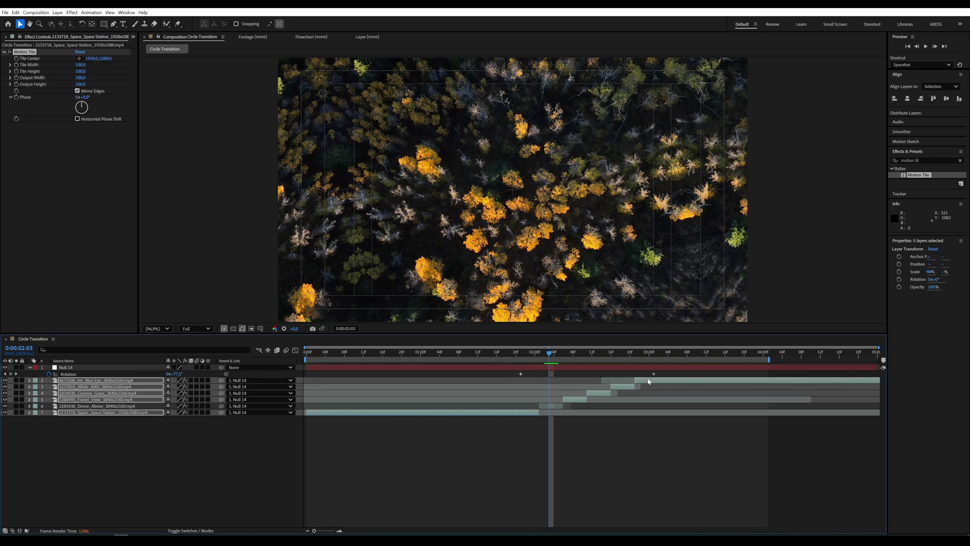
Enable the motion blur switch on all six clip layers
{"action": "left_click", "coordinate": [232, 473]}
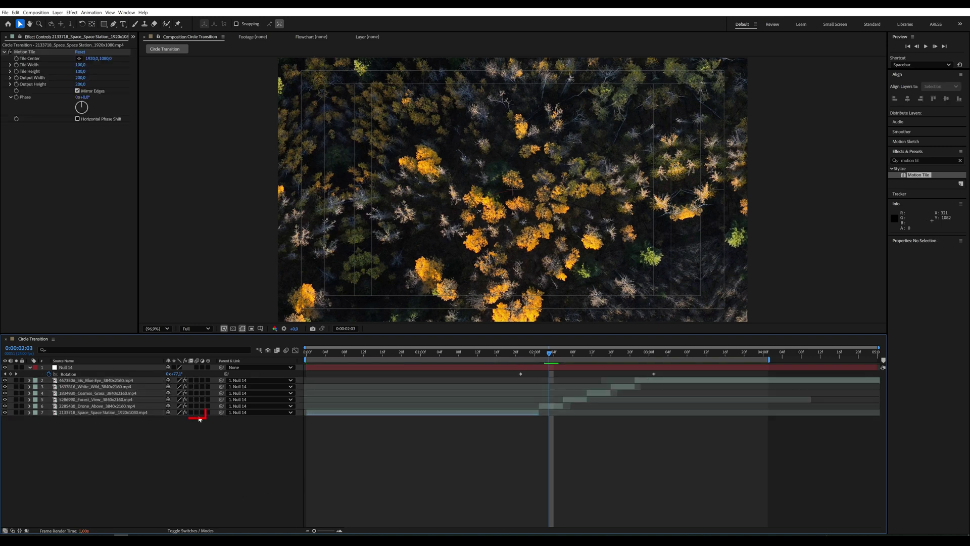
{"action": "left_click_drag", "start_coordinate": [197, 412], "coordinate": [197, 381]}
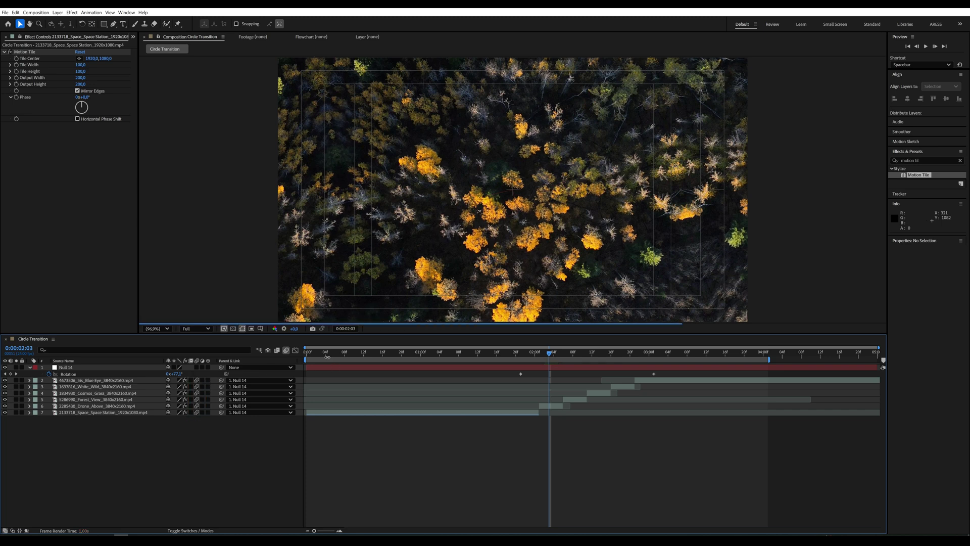
{"action": "left_click", "coordinate": [307, 353]}
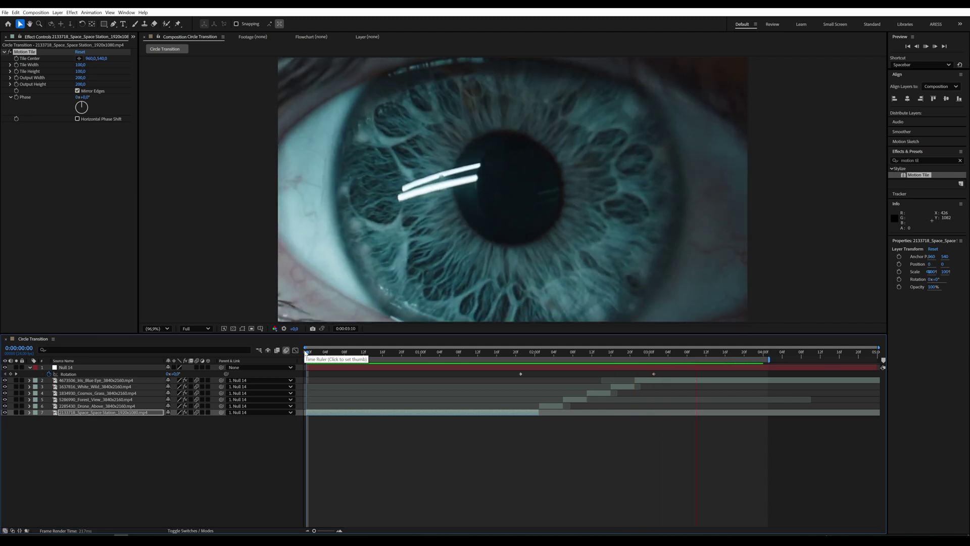
Stop the preview and scrub through the spin to the blurred eye clip at 0:00:02:21
{"action": "key", "text": "space"}
{"action": "left_click", "coordinate": [612, 353]}
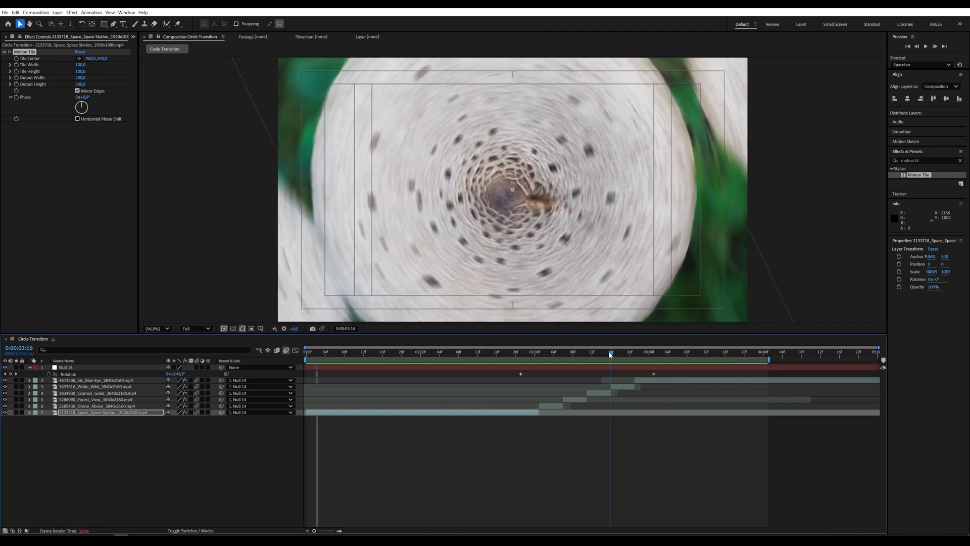
{"action": "left_click_drag", "start_coordinate": [619, 354], "coordinate": [627, 358]}
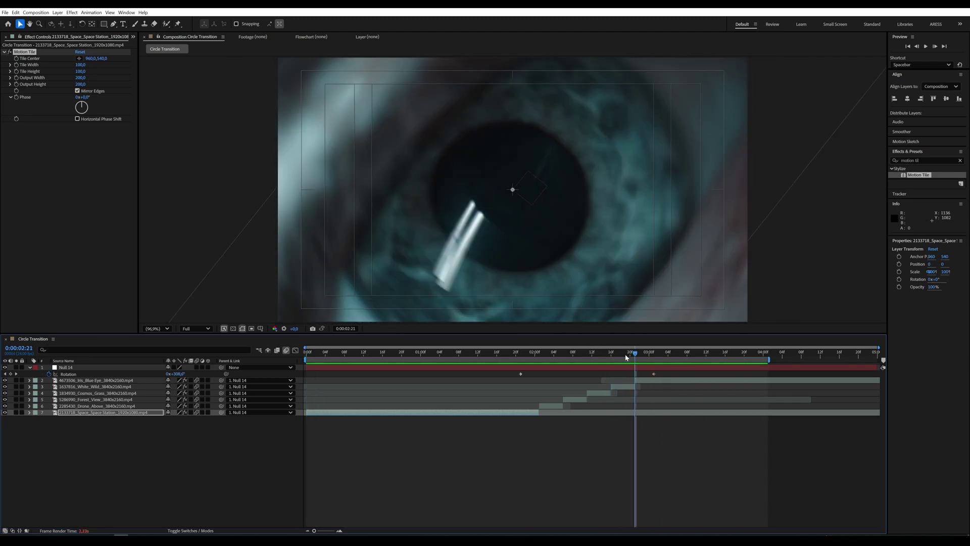
Create a 'LIFE' text layer and move it just below Null 14
{"action": "left_click", "coordinate": [124, 24]}
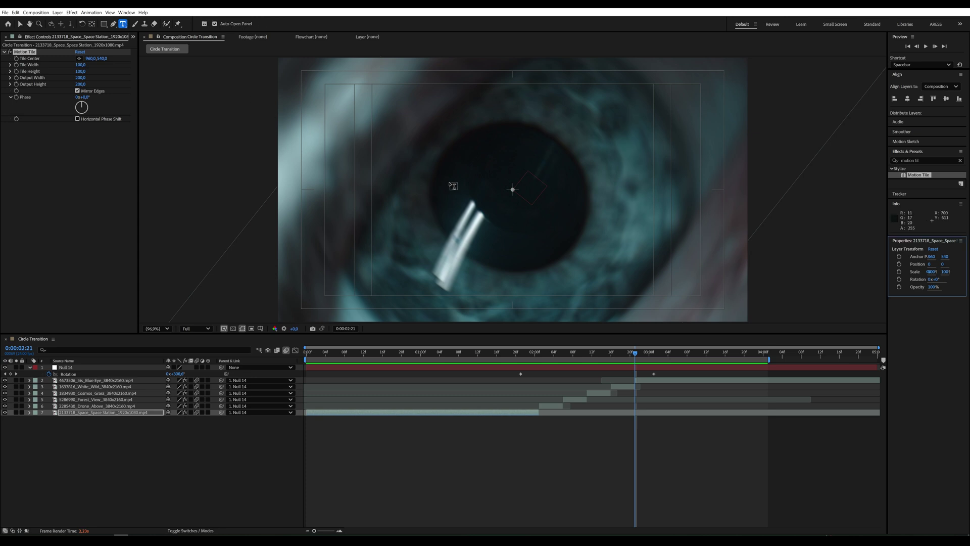
{"action": "left_click", "coordinate": [476, 204]}
{"action": "type", "text": "LIFE"}
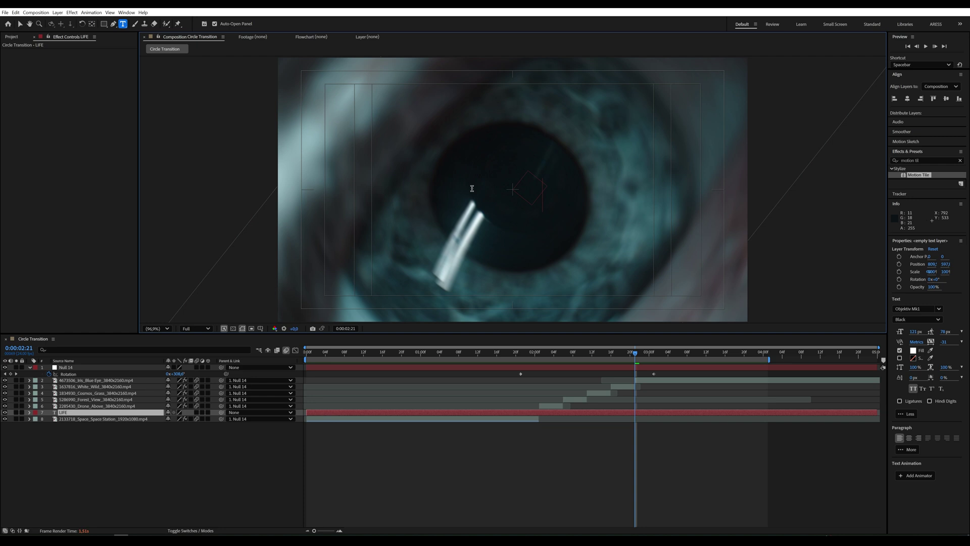
{"action": "left_click_drag", "start_coordinate": [92, 415], "coordinate": [91, 380]}
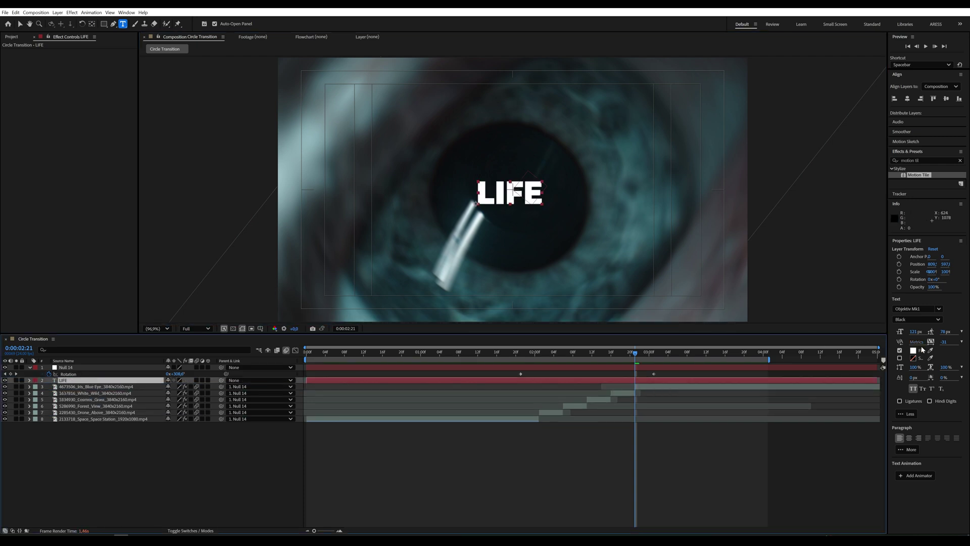
Set LIFE to the Thin font style and centre it horizontally and vertically
{"action": "left_click", "coordinate": [917, 319]}
{"action": "left_click", "coordinate": [912, 333]}
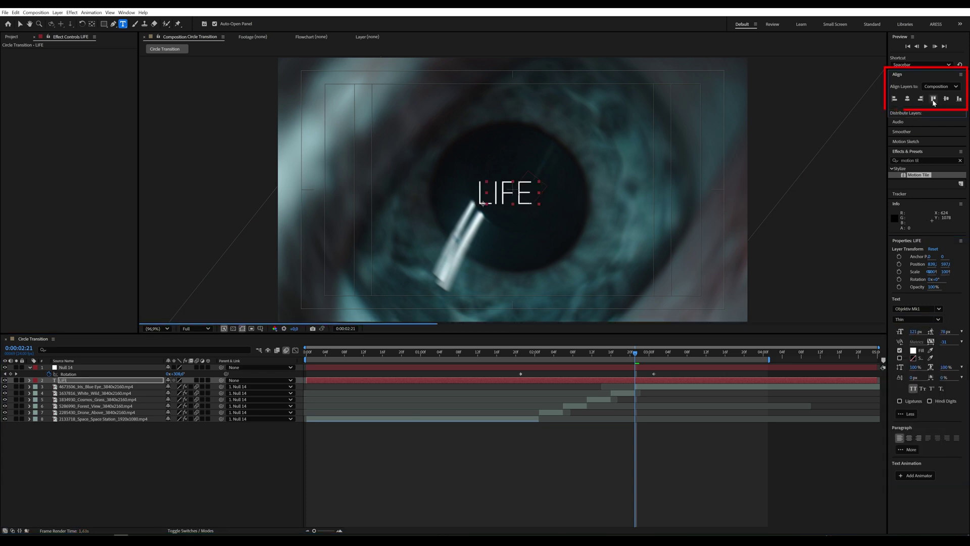
{"action": "left_click", "coordinate": [908, 98]}
{"action": "left_click", "coordinate": [947, 98]}
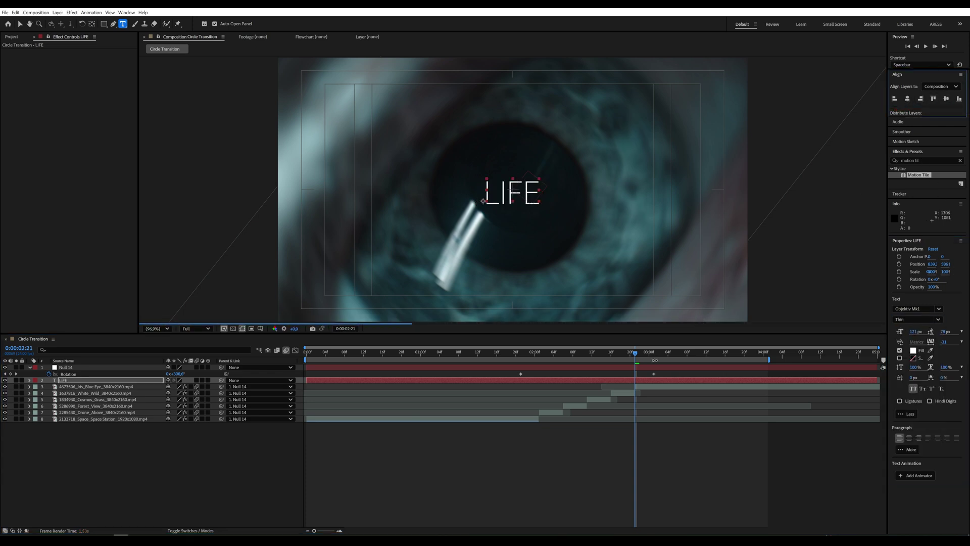
Parent LIFE to Null 14 and split it at 0:00:03:01
{"action": "left_click", "coordinate": [655, 360]}
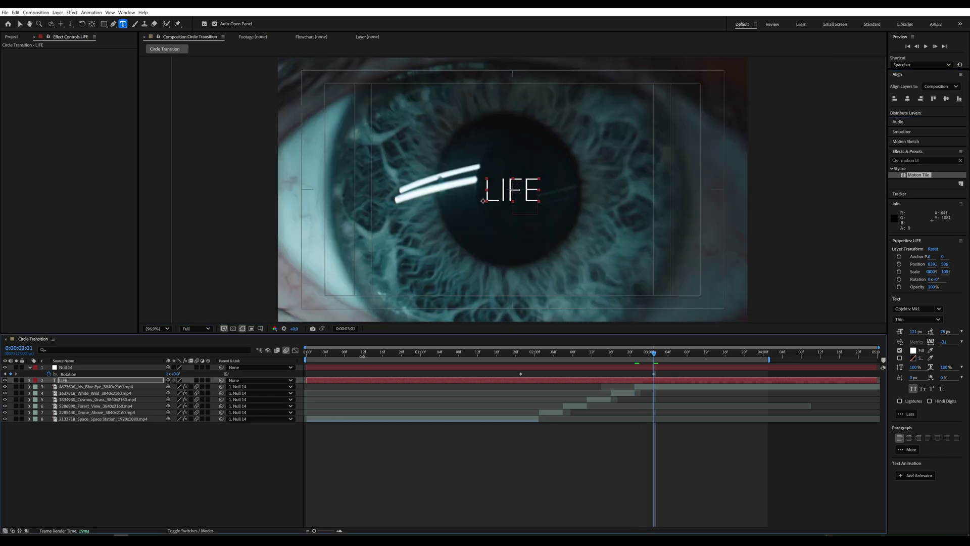
{"action": "left_click_drag", "start_coordinate": [221, 380], "coordinate": [119, 373]}
{"action": "left_click", "coordinate": [117, 381]}
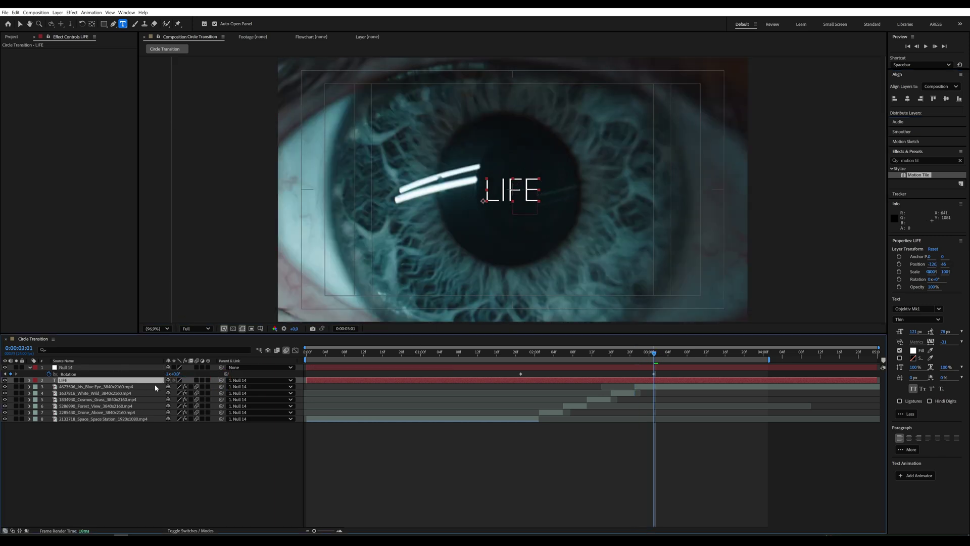
{"action": "key", "text": "ctrl+shift+d"}
Make LIFE 2 Bold at 161 px and centre it in the composition
{"action": "left_click", "coordinate": [913, 319]}
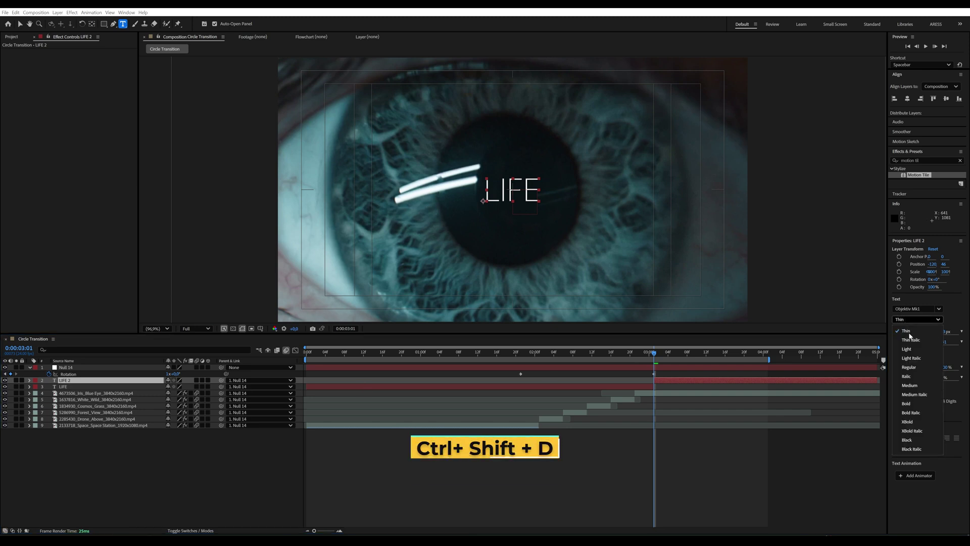
{"action": "left_click", "coordinate": [907, 403]}
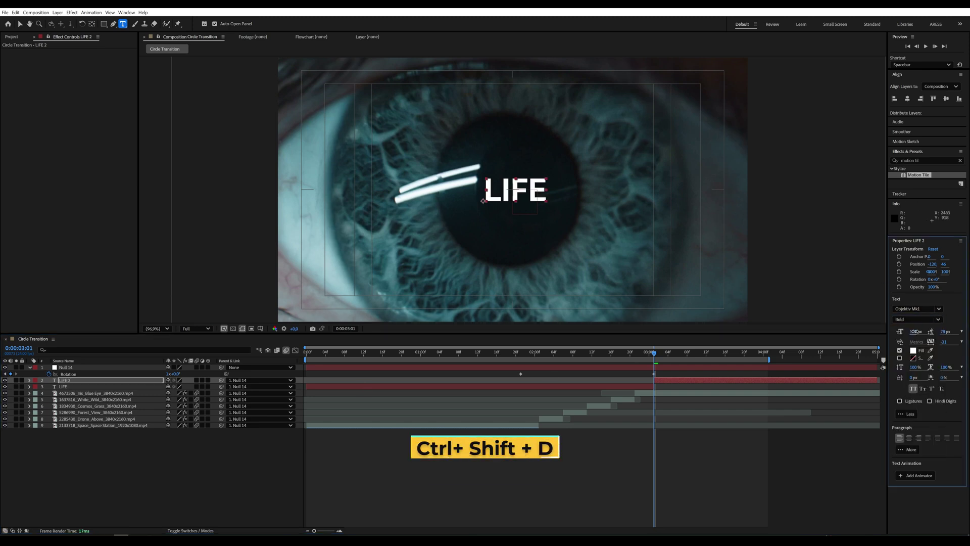
{"action": "left_click_drag", "start_coordinate": [916, 331], "coordinate": [936, 332]}
{"action": "left_click", "coordinate": [908, 99]}
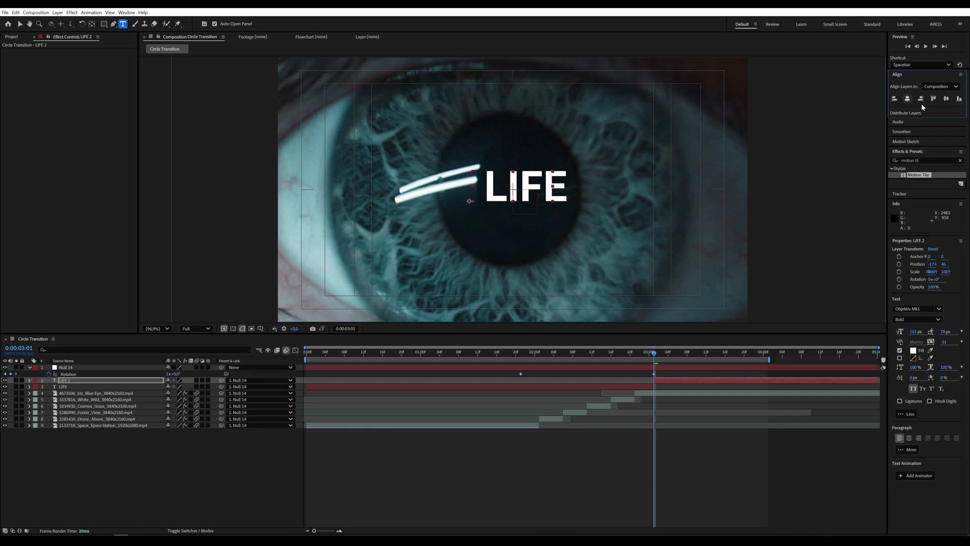
{"action": "left_click", "coordinate": [947, 98]}
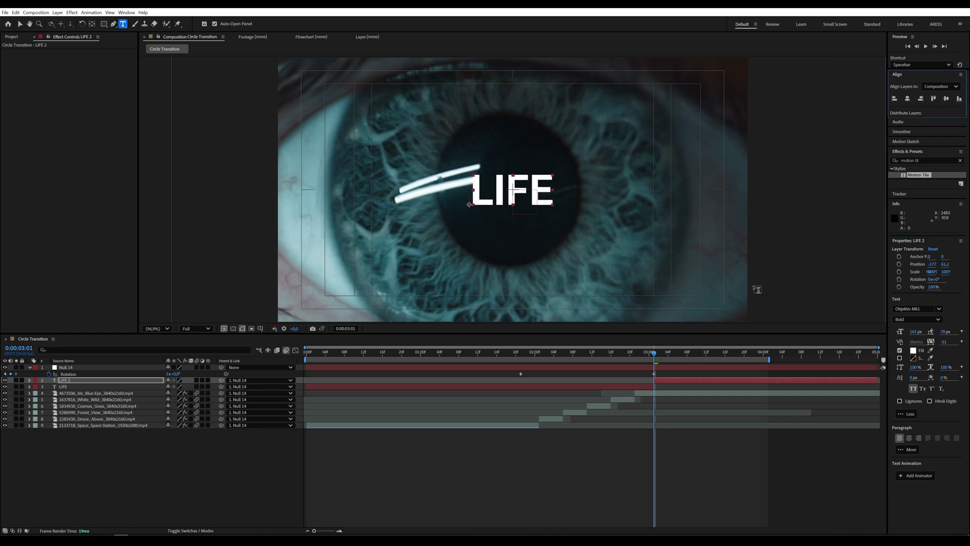
Trim the thin LIFE layer at 0:00:02:21, enable title motion blur, and preview
{"action": "left_click", "coordinate": [635, 353]}
{"action": "left_click", "coordinate": [638, 386]}
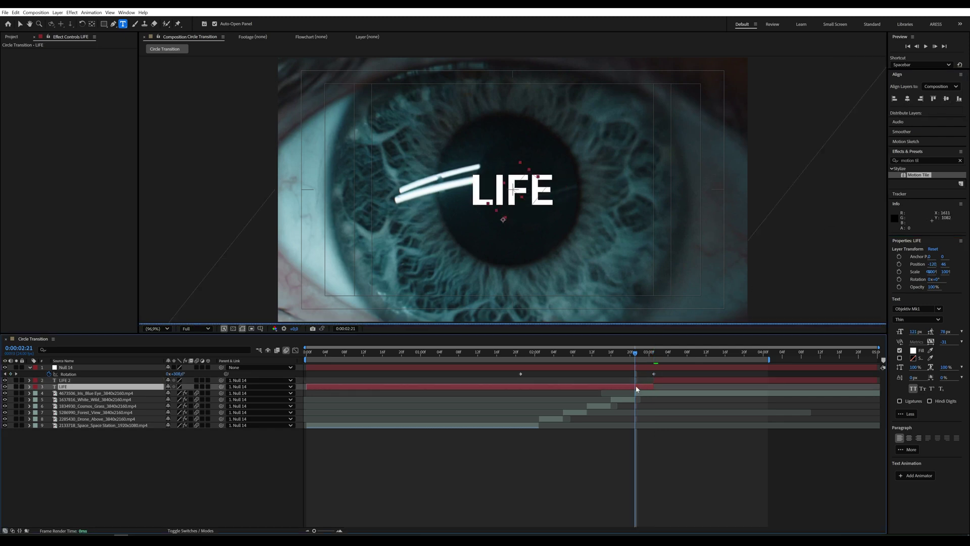
{"action": "key", "text": "alt+bracketleft"}
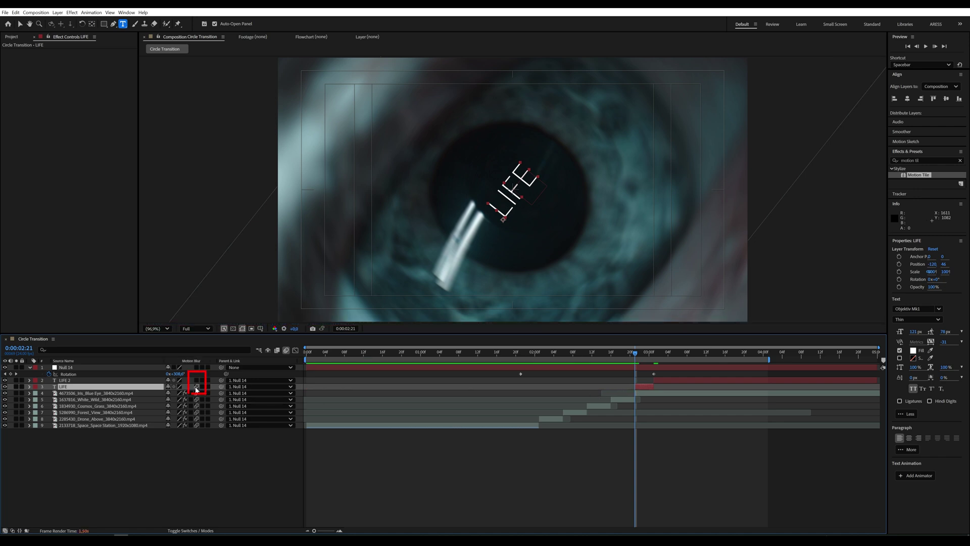
{"action": "left_click", "coordinate": [183, 462]}
{"action": "key", "text": "space"}
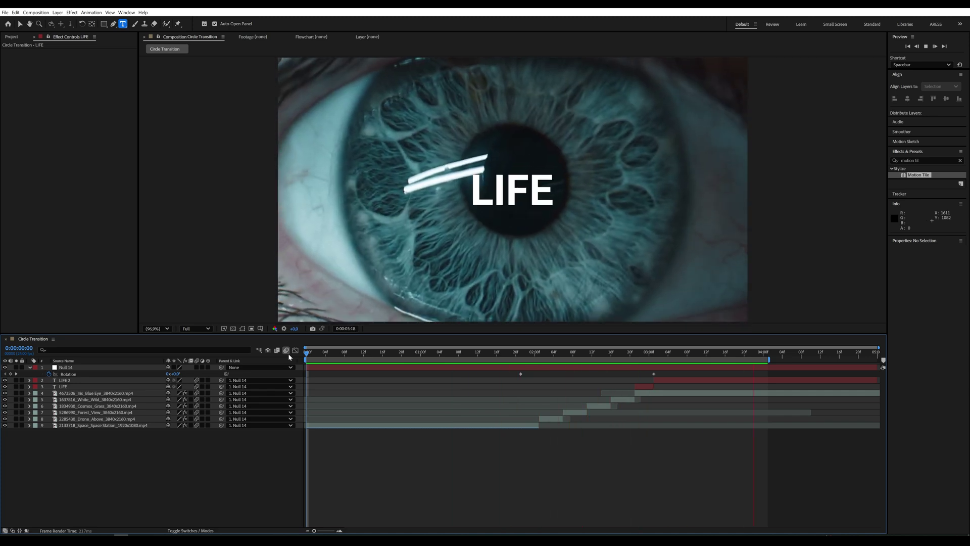
{"action": "key", "text": "space"}
Create a new black solid and move it beneath the LIFE layers
{"action": "right_click", "coordinate": [175, 456]}
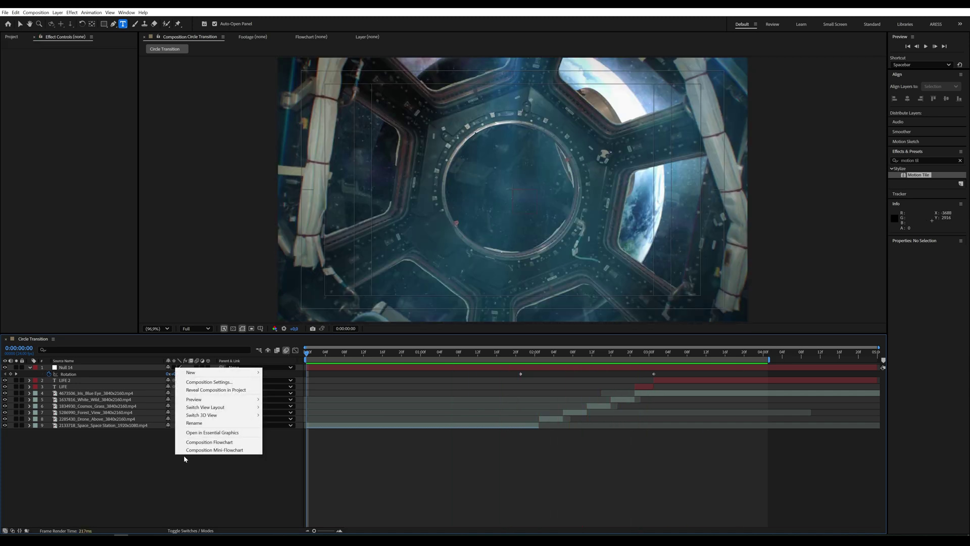
{"action": "mouse_move", "coordinate": [248, 373]}
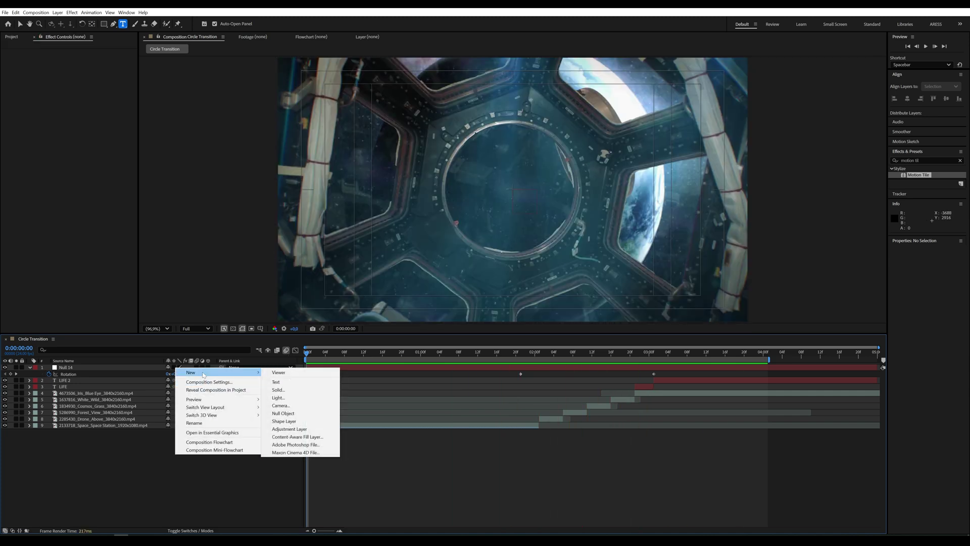
{"action": "left_click", "coordinate": [288, 391]}
{"action": "left_click", "coordinate": [527, 343]}
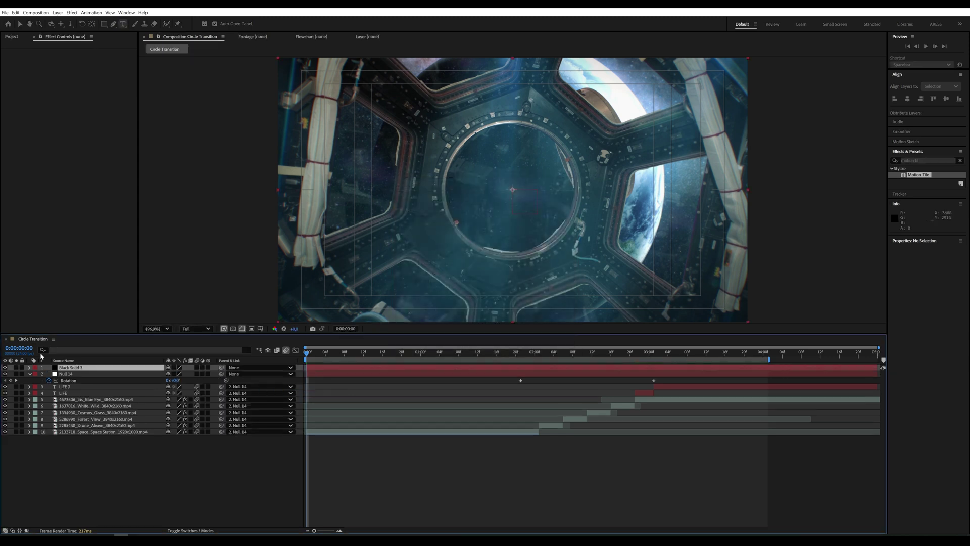
{"action": "left_click_drag", "start_coordinate": [71, 367], "coordinate": [75, 396]}
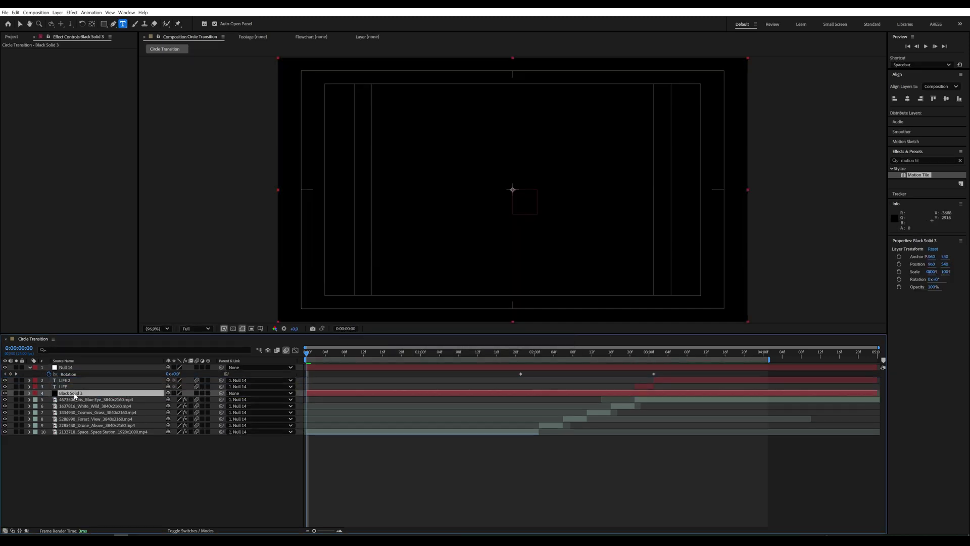
Apply the Gradient Ramp effect to the black solid
{"action": "key", "text": "ctrl+f"}
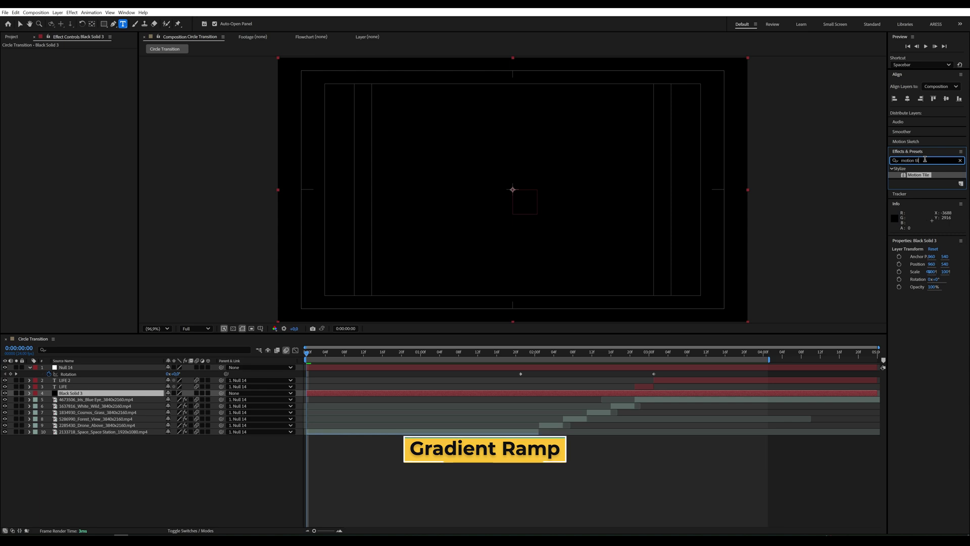
{"action": "type", "text": "gradien"}
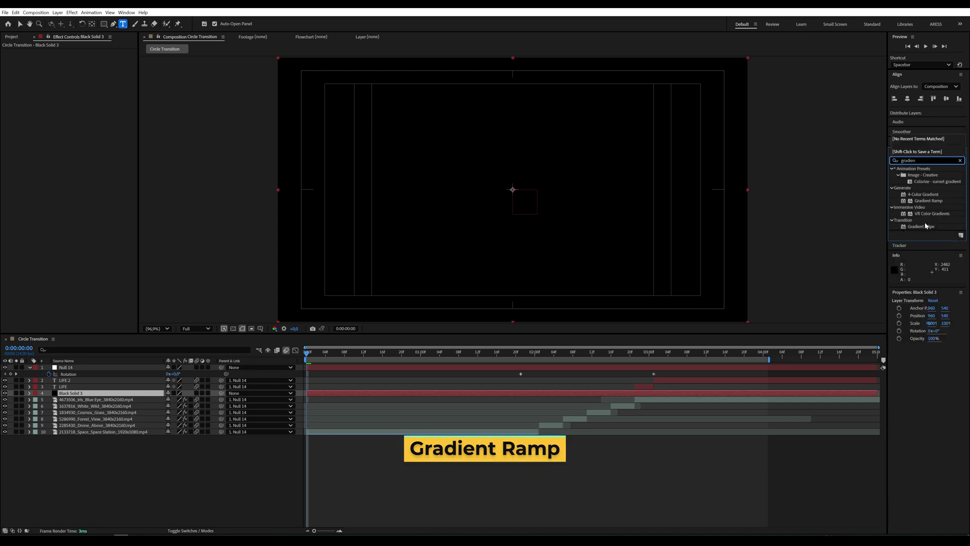
{"action": "left_click_drag", "start_coordinate": [927, 201], "coordinate": [107, 393]}
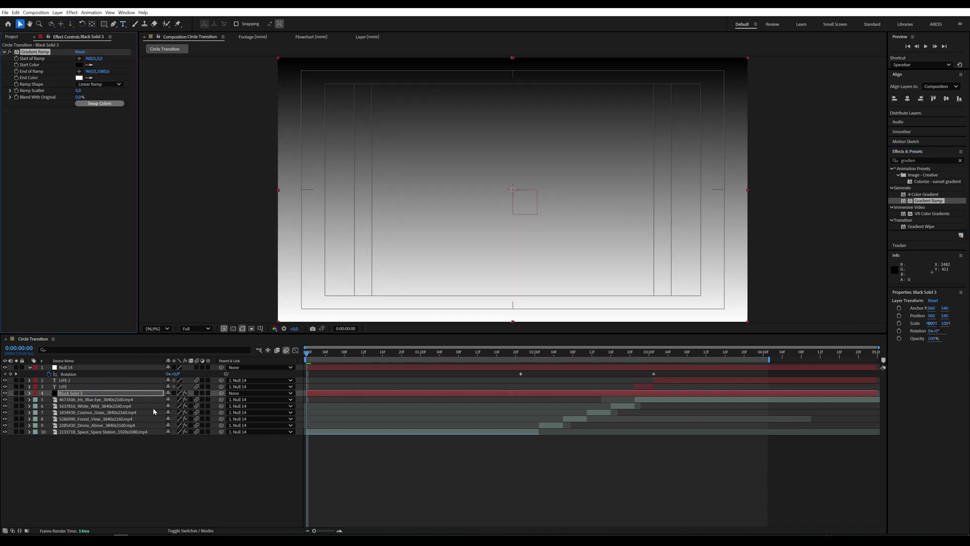
Set the gradient solid's blending mode to Multiply
{"action": "left_click", "coordinate": [177, 531]}
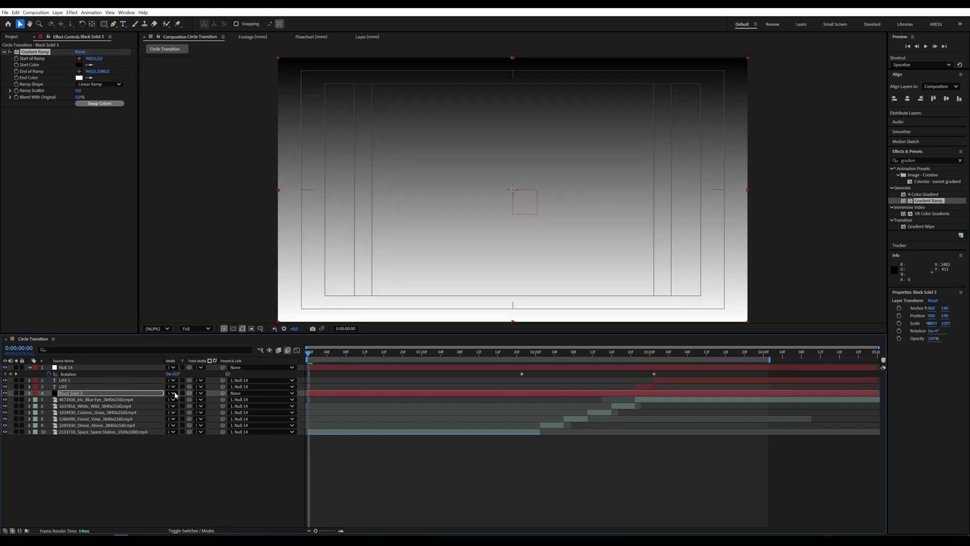
{"action": "left_click", "coordinate": [175, 394]}
{"action": "left_click", "coordinate": [193, 122]}
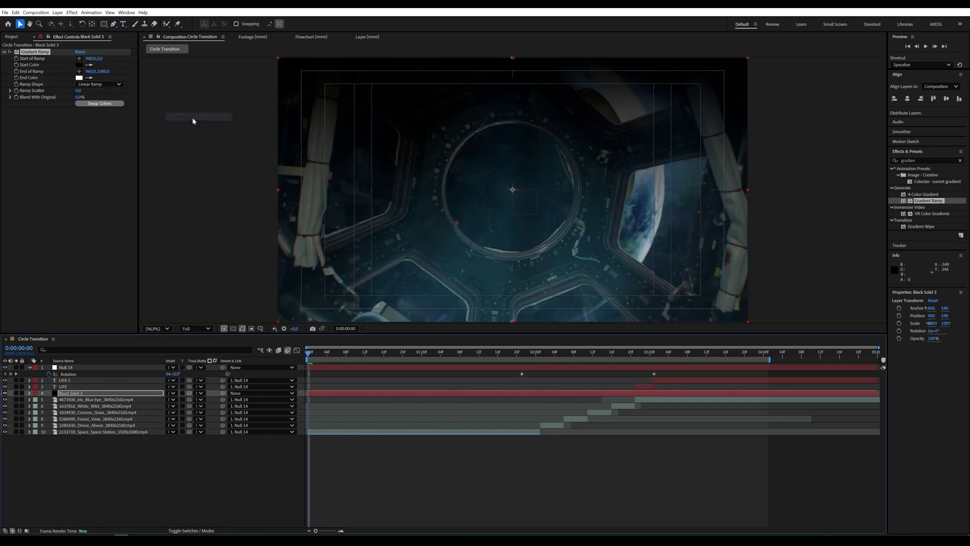
Set the Gradient Ramp start colour to yellow-green DCFA05
{"action": "left_click", "coordinate": [79, 65]}
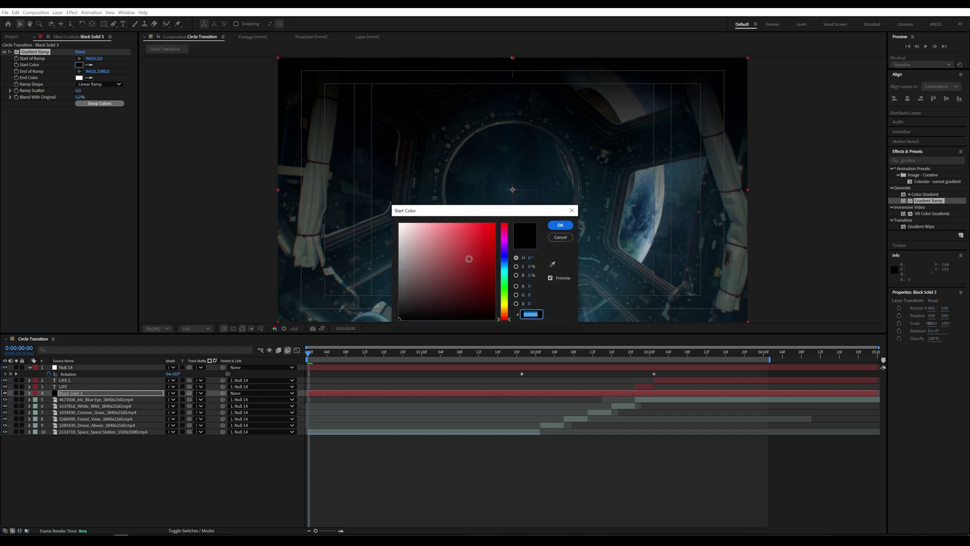
{"action": "left_click", "coordinate": [507, 302]}
{"action": "left_click", "coordinate": [494, 223]}
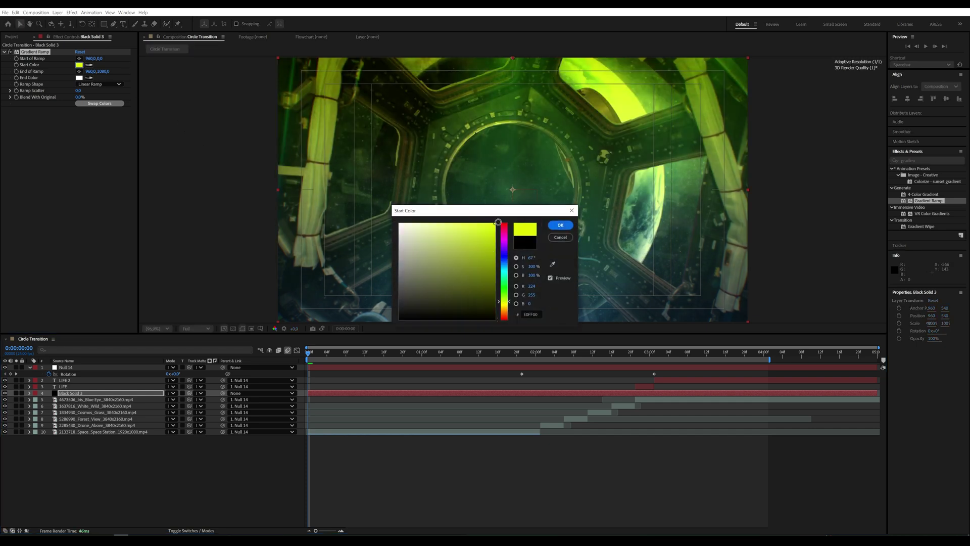
{"action": "left_click", "coordinate": [560, 225]}
Set the Gradient Ramp end colour to blue 071CD8
{"action": "left_click", "coordinate": [79, 77]}
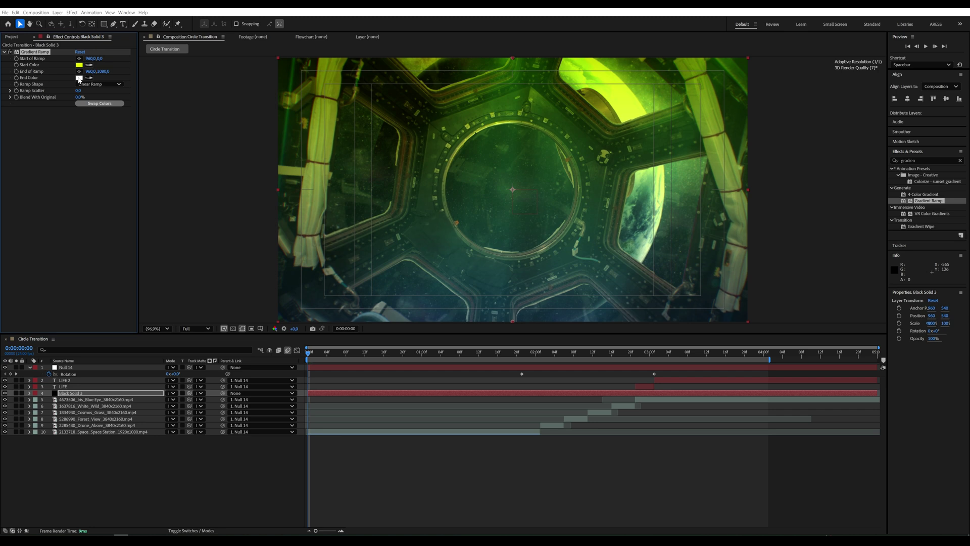
{"action": "left_click", "coordinate": [507, 257]}
{"action": "left_click", "coordinate": [490, 265]}
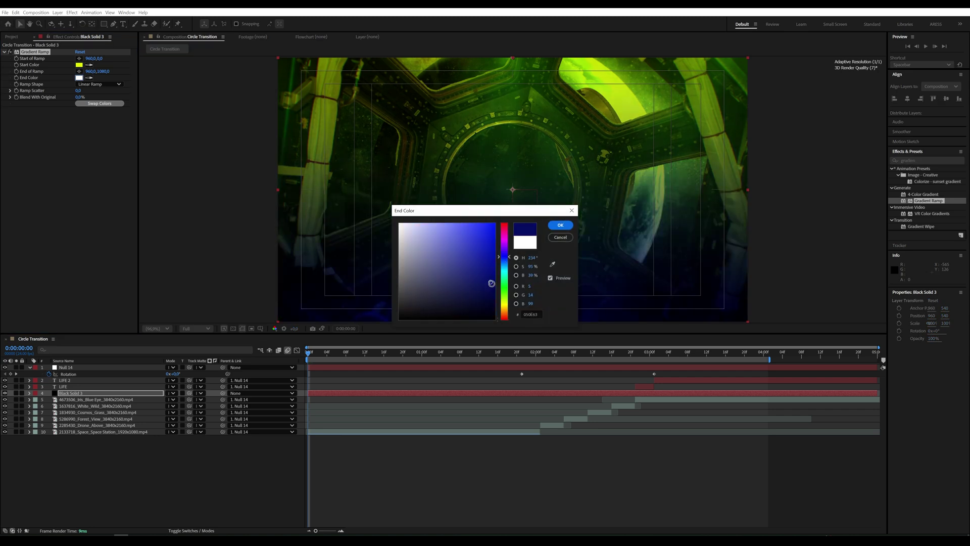
{"action": "left_click", "coordinate": [492, 249]}
{"action": "left_click_drag", "start_coordinate": [491, 250], "coordinate": [492, 237]}
{"action": "left_click", "coordinate": [561, 225]}
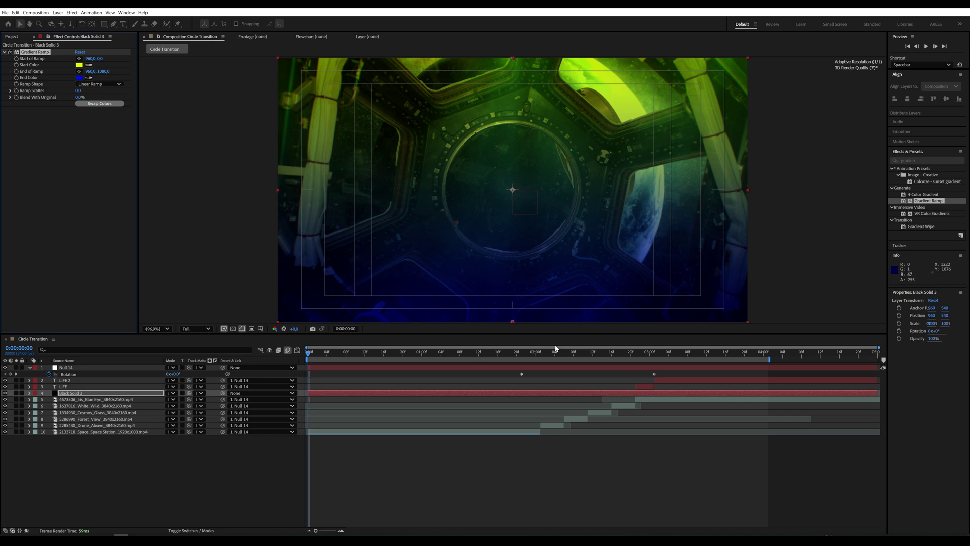
{"action": "left_click", "coordinate": [549, 356]}
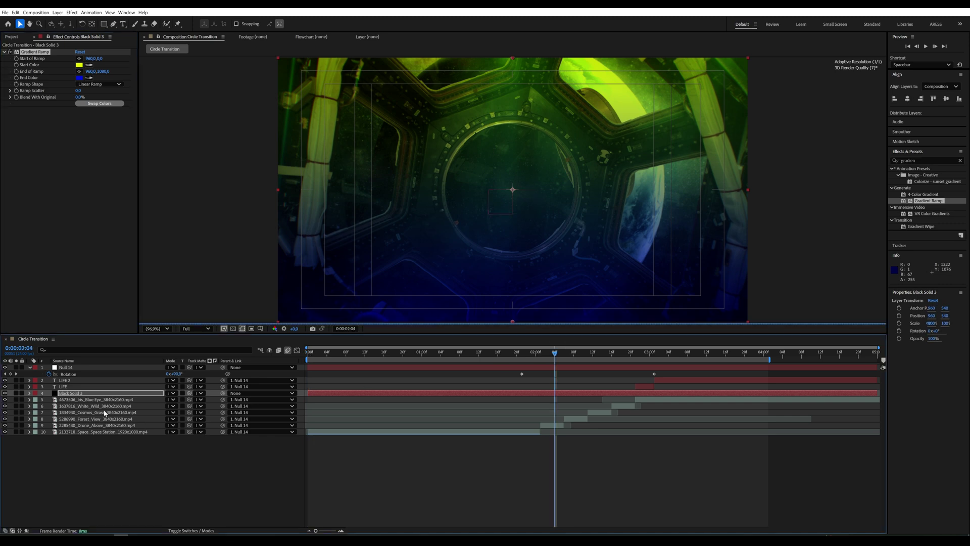
Set Black Solid 3's opacity to 50% and preview the composition
{"action": "key", "text": "t"}
{"action": "left_click", "coordinate": [174, 399]}
{"action": "type", "text": "25"}
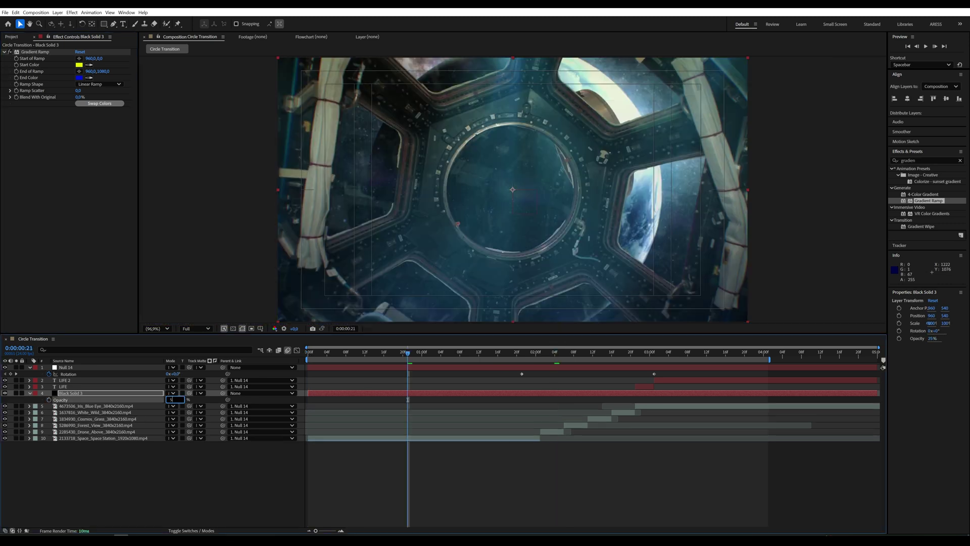
{"action": "type", "text": "0"}
{"action": "key", "text": "Return"}
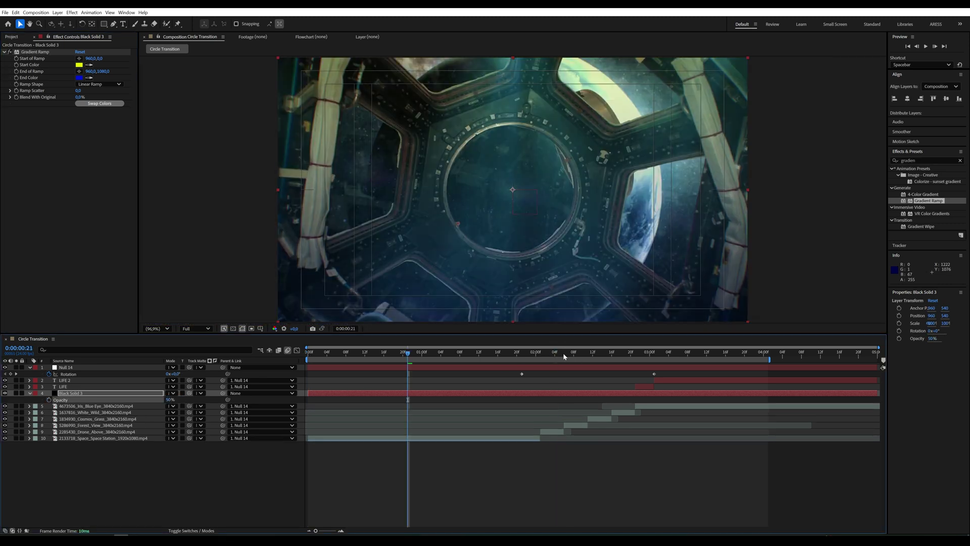
{"action": "left_click", "coordinate": [668, 355]}
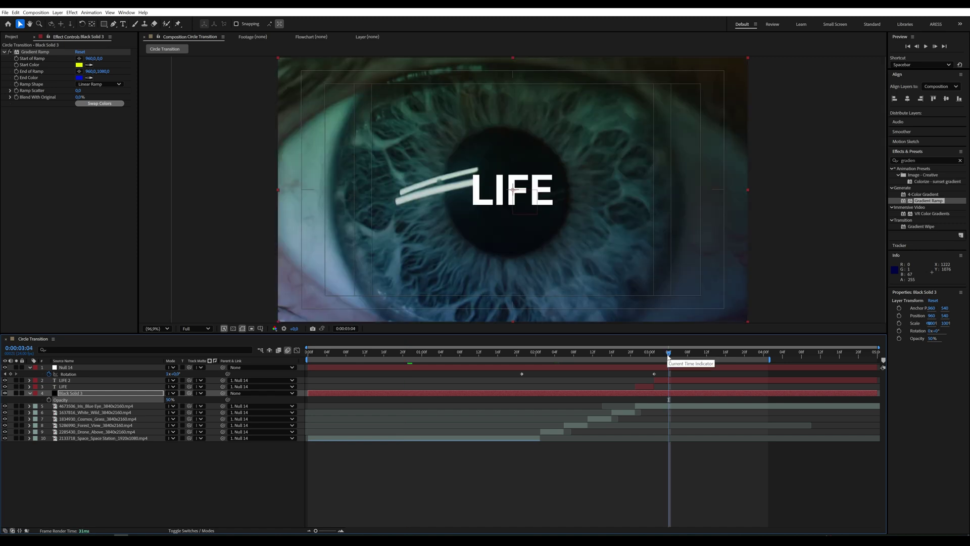
{"action": "key", "text": "space"}
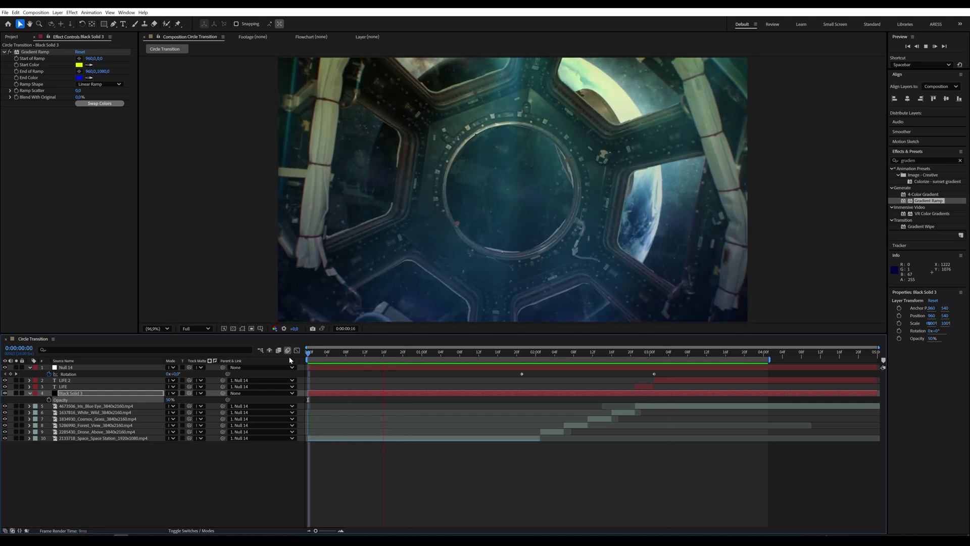